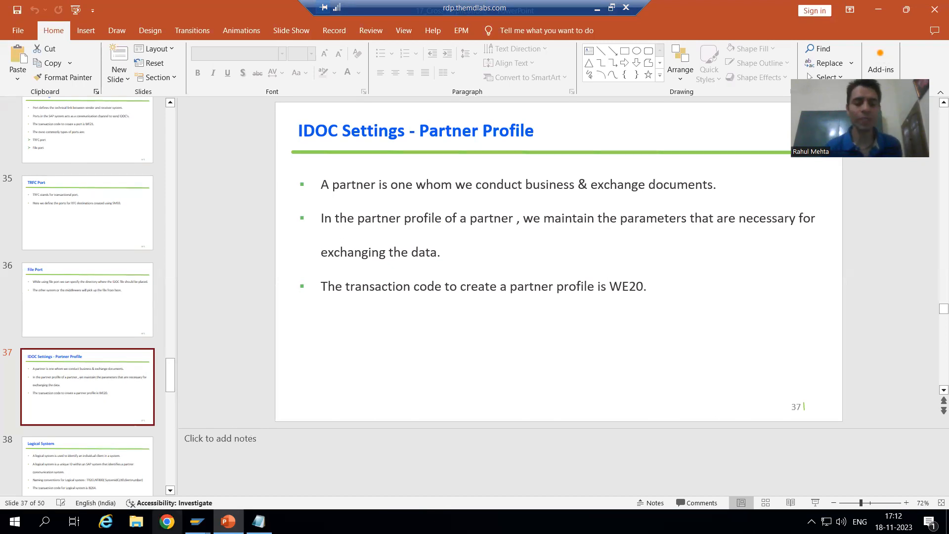
Bring the client 100 Partner profiles window forward and display its system status details.
mouse_move(197, 521)
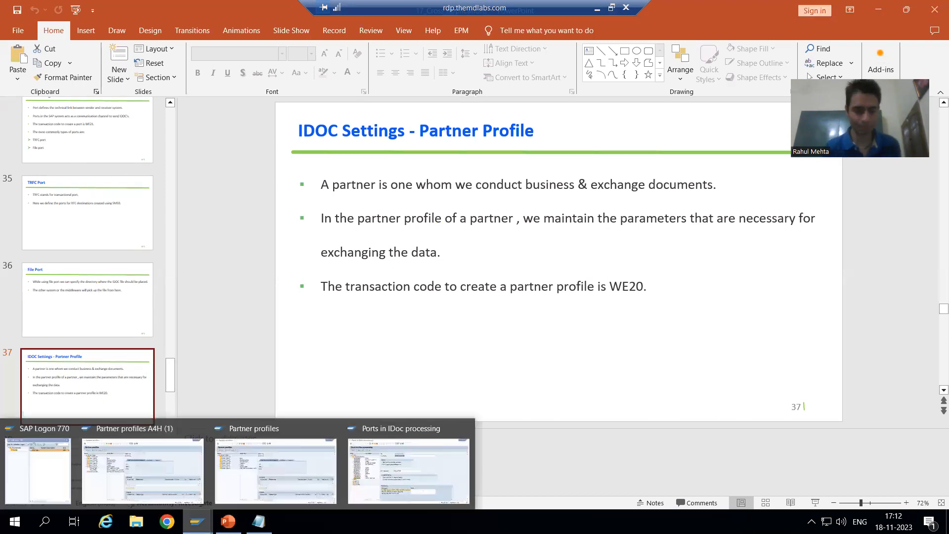
click(247, 469)
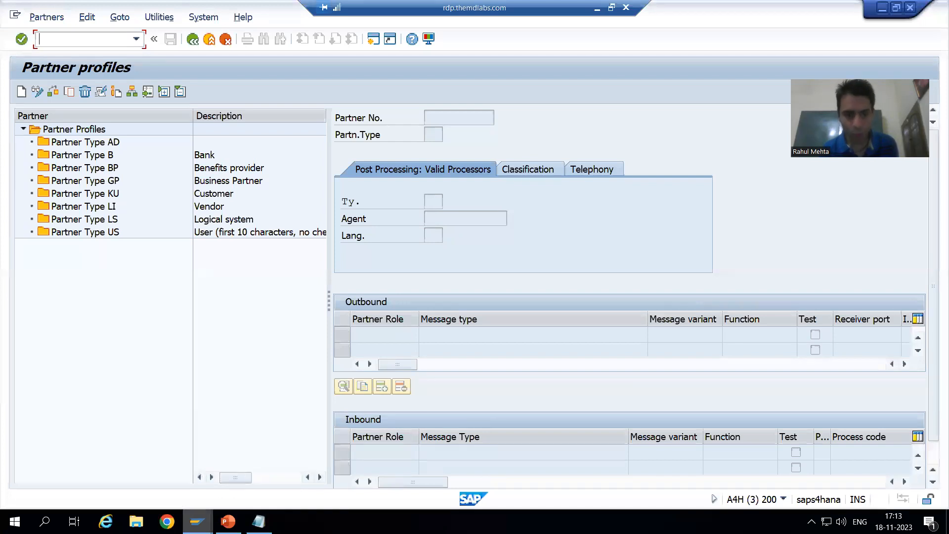
click(135, 482)
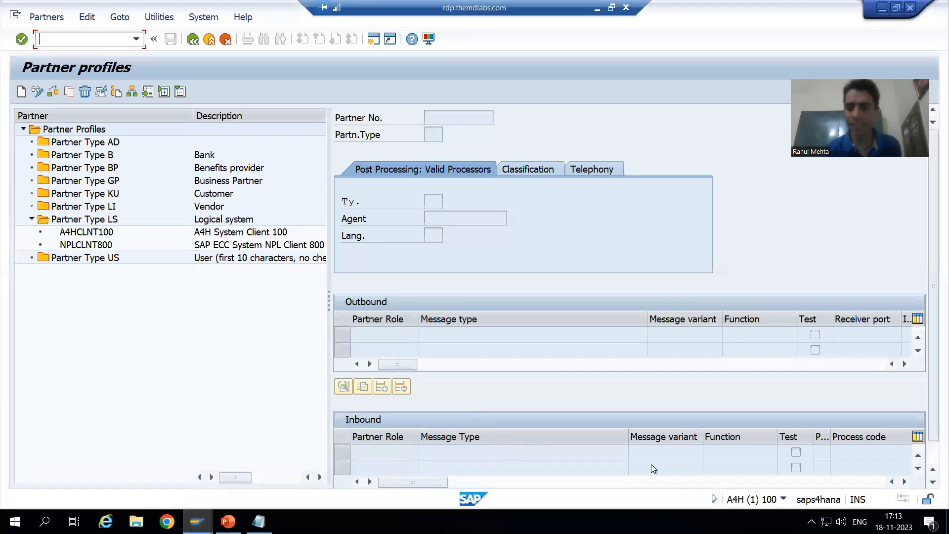
click(783, 499)
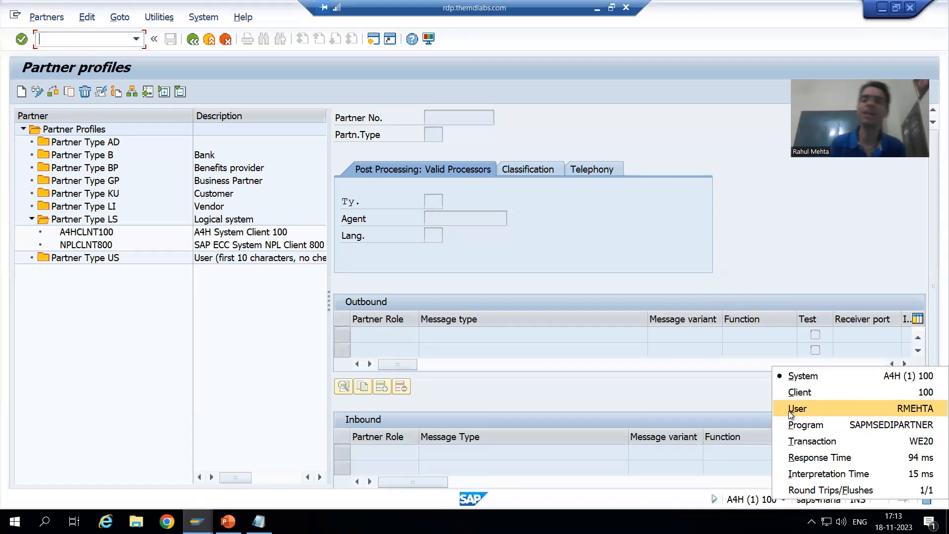
Close the system details popup and rerun /nwe20 to reload the partner tree.
click(772, 256)
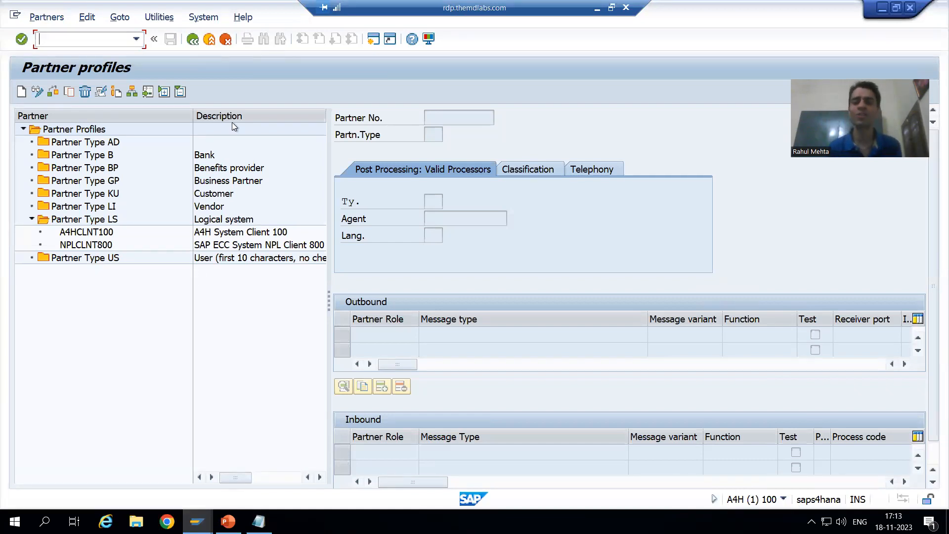
text(/nwe20)
key(Return)
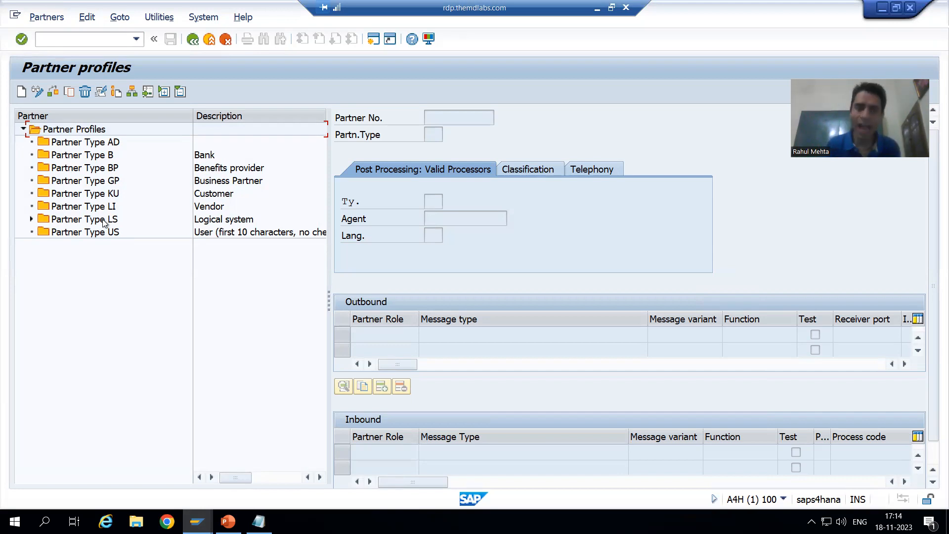
Expand Partner Type LS to list partners A4HCLNT100 and NPLCLNT800.
click(31, 219)
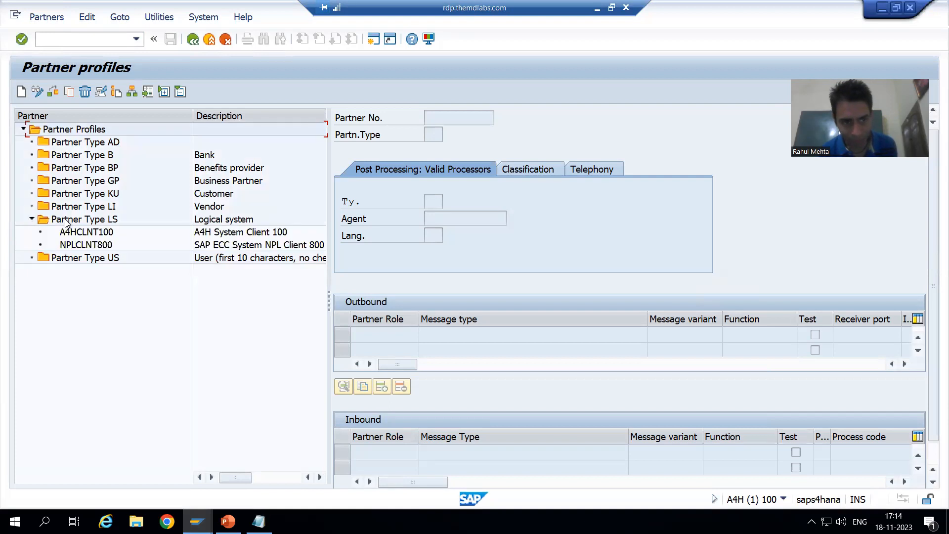
click(80, 220)
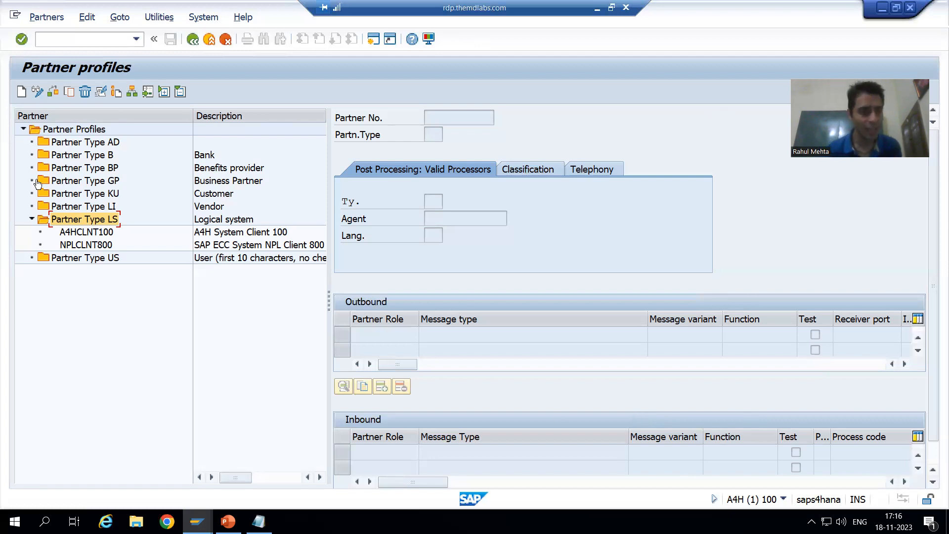
Create a new partner profile with Partner No. A4HCLNT200 and list the available partner types.
click(22, 96)
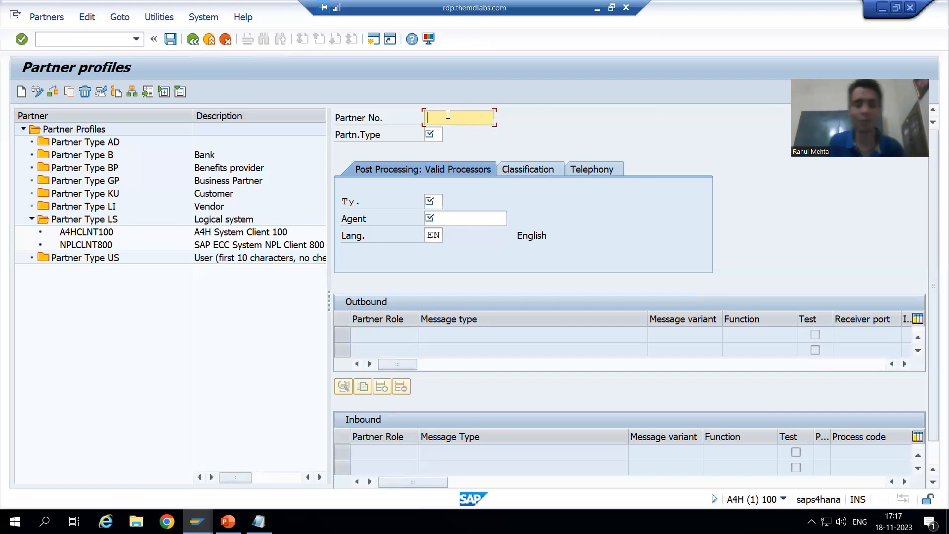
text(A$HCLNT200)
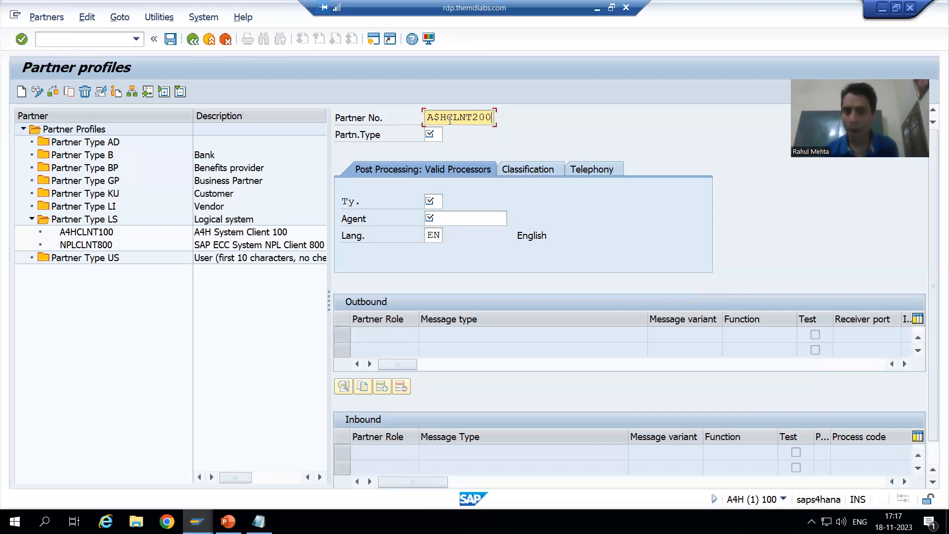
key(Tab)
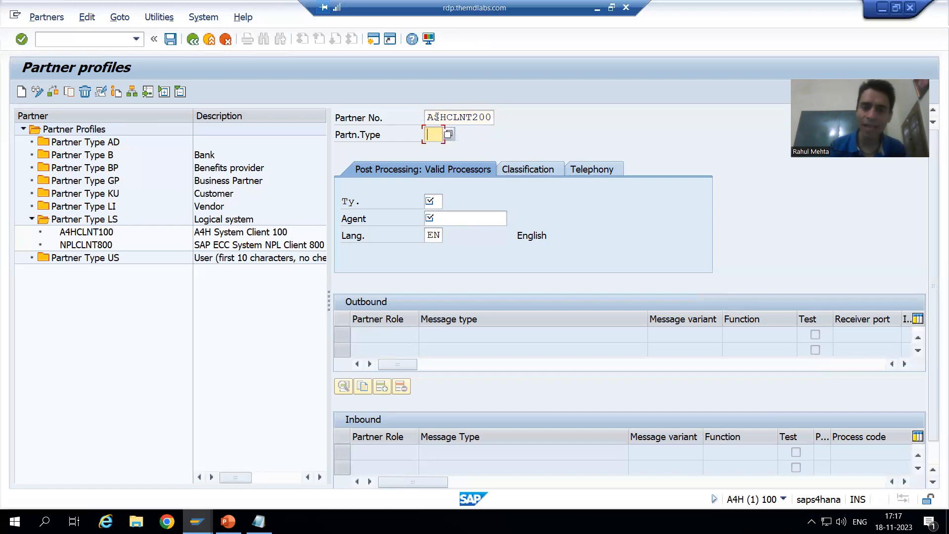
click(440, 117)
key(BackSpace)
text(4)
key(Tab)
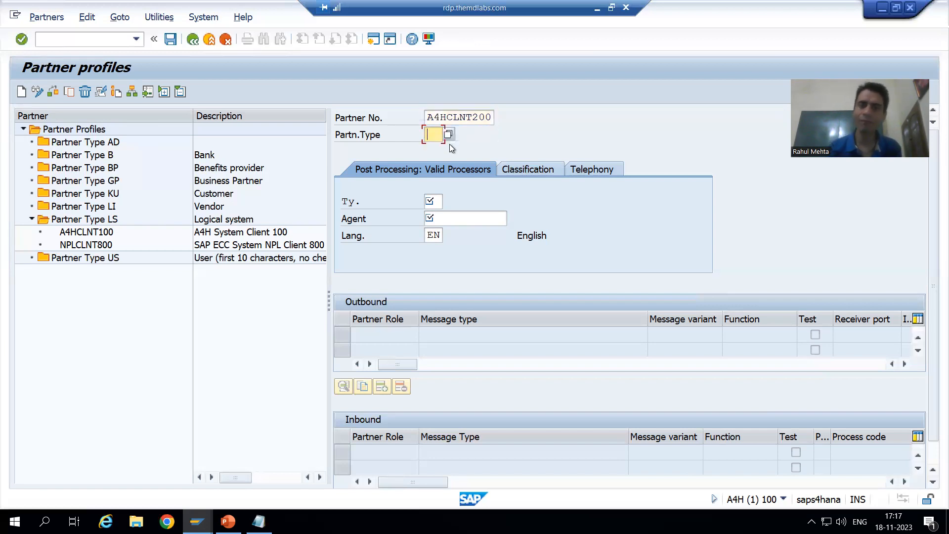
click(447, 135)
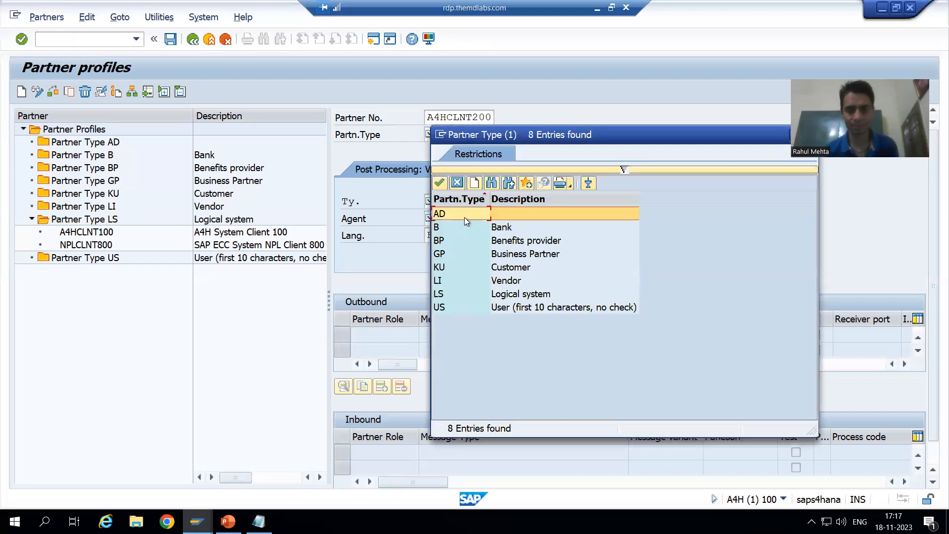
Choose LS (logical system) as the partner type and move to the Agent field.
double_click(449, 295)
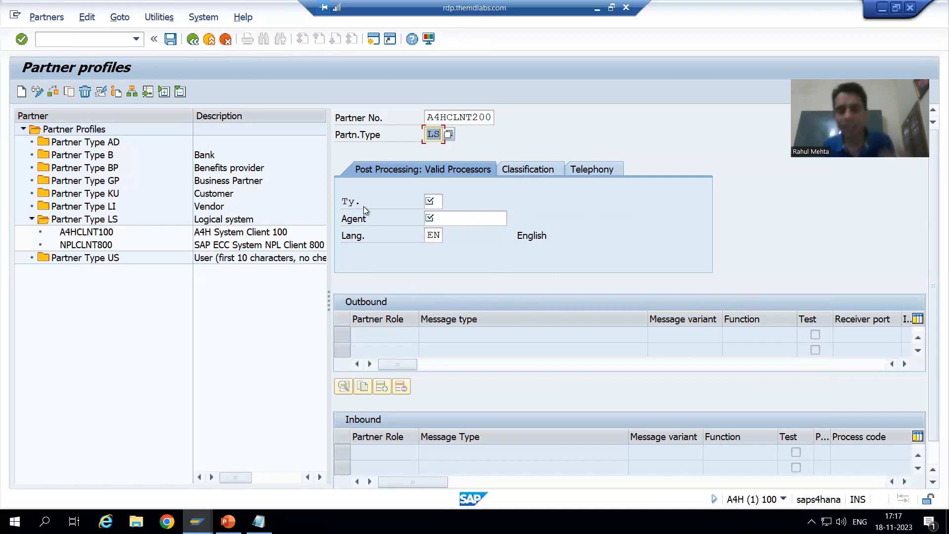
click(450, 217)
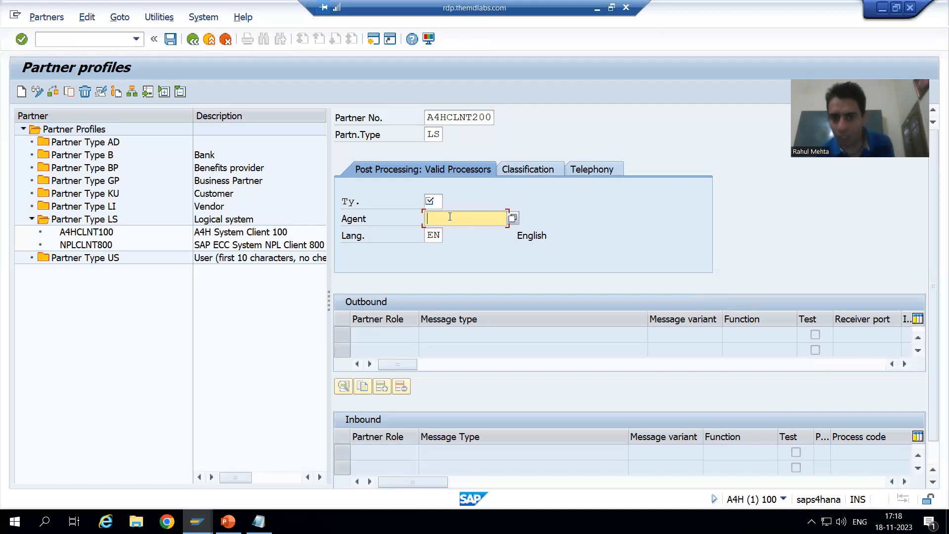
Set the post-processing agent type to US (User).
click(437, 200)
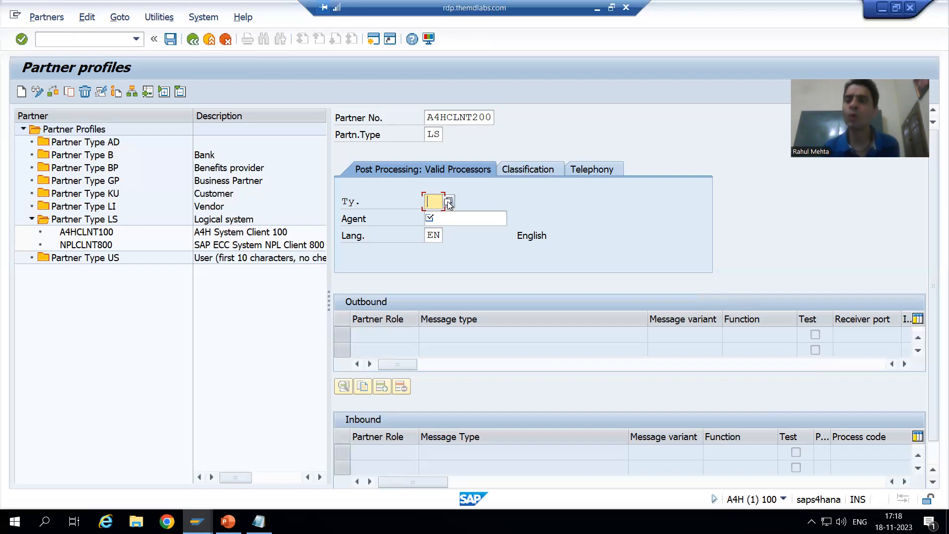
click(448, 202)
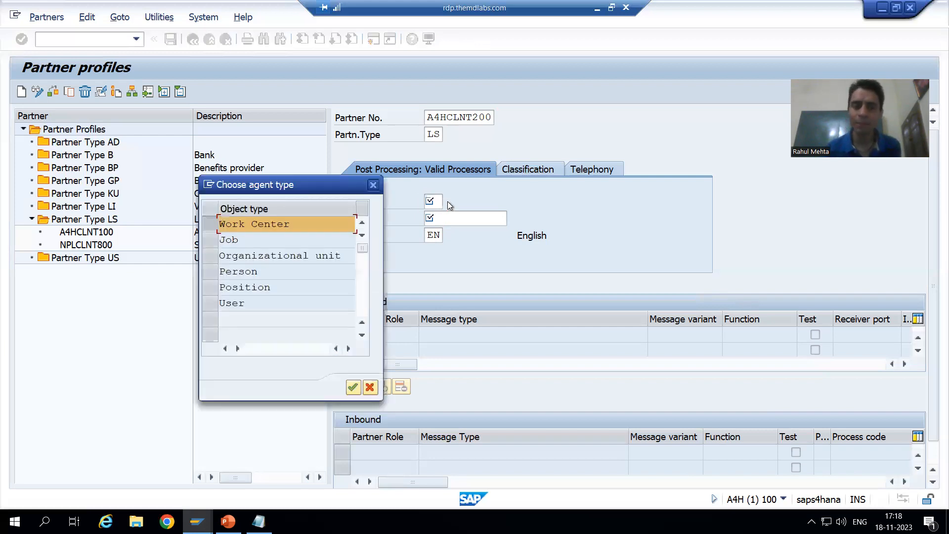
click(213, 304)
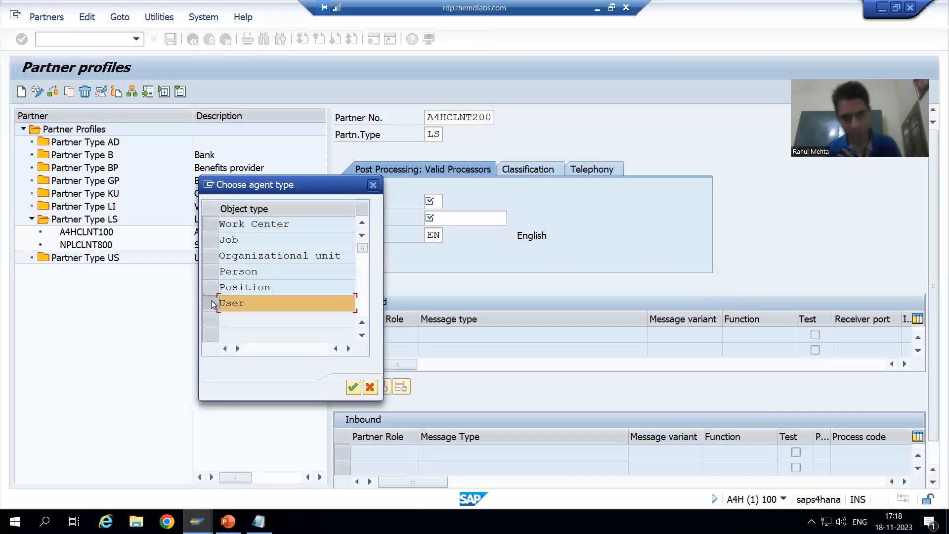
click(352, 387)
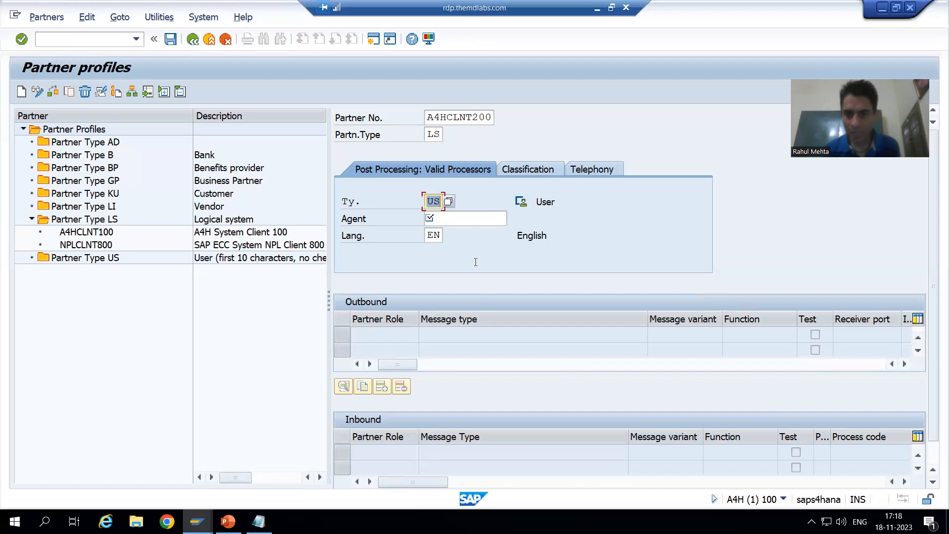
Search for the presenter's user ID and assign it as the post-processing agent.
click(485, 218)
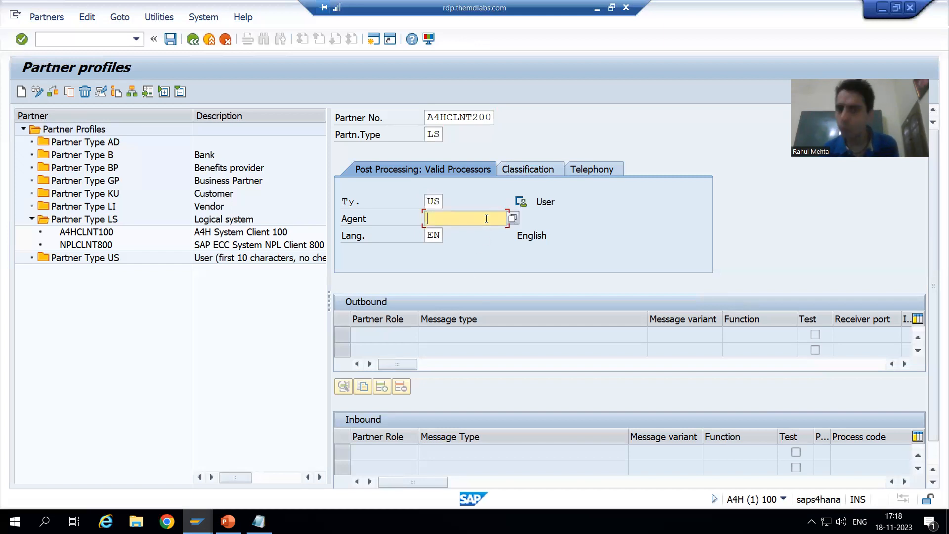
click(511, 219)
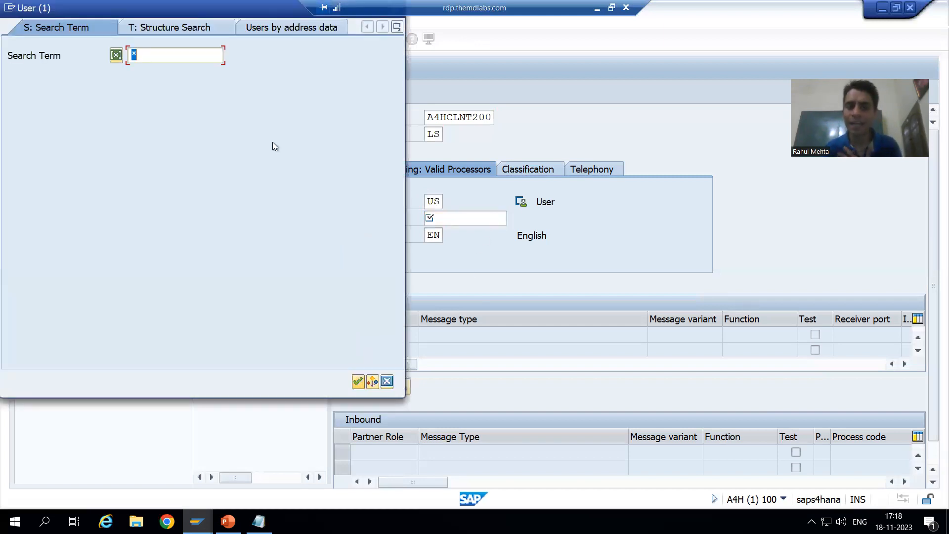
key(BackSpace)
text(RMEHTA)
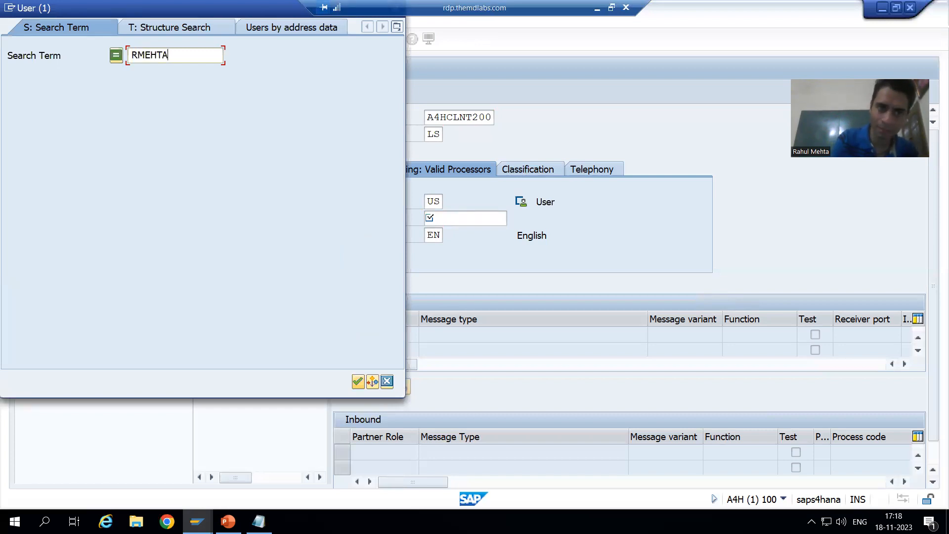
key(Return)
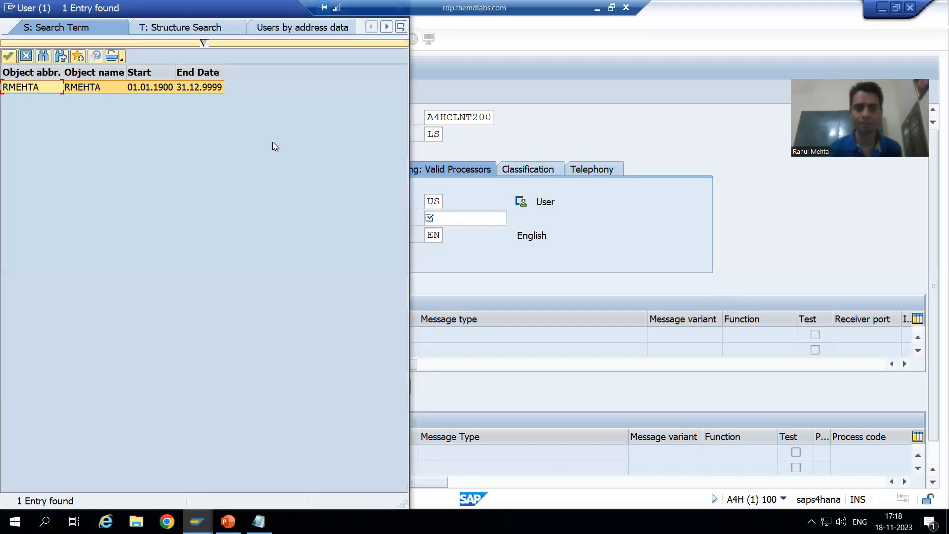
double_click(103, 90)
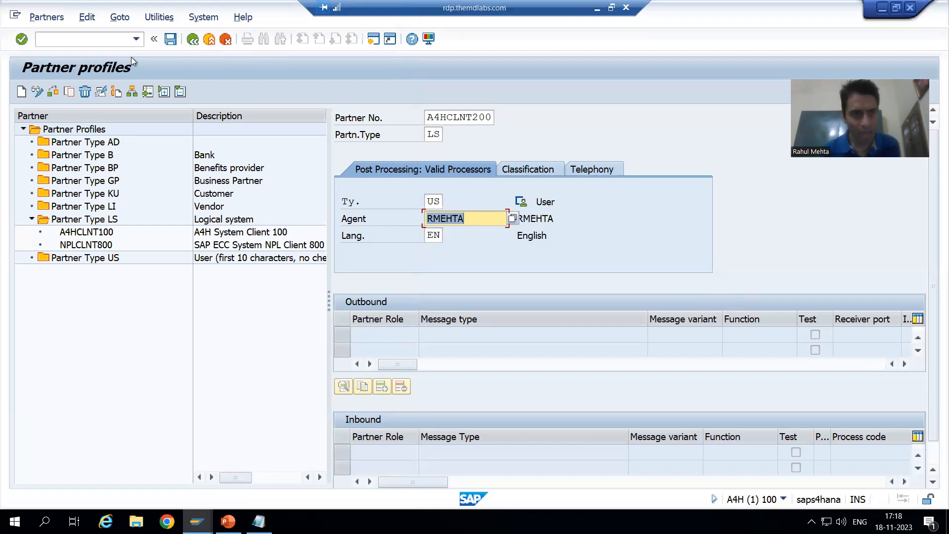
Save partner profile A4HCLNT200 so it appears under LS as 'A4H System Client 200'.
click(159, 50)
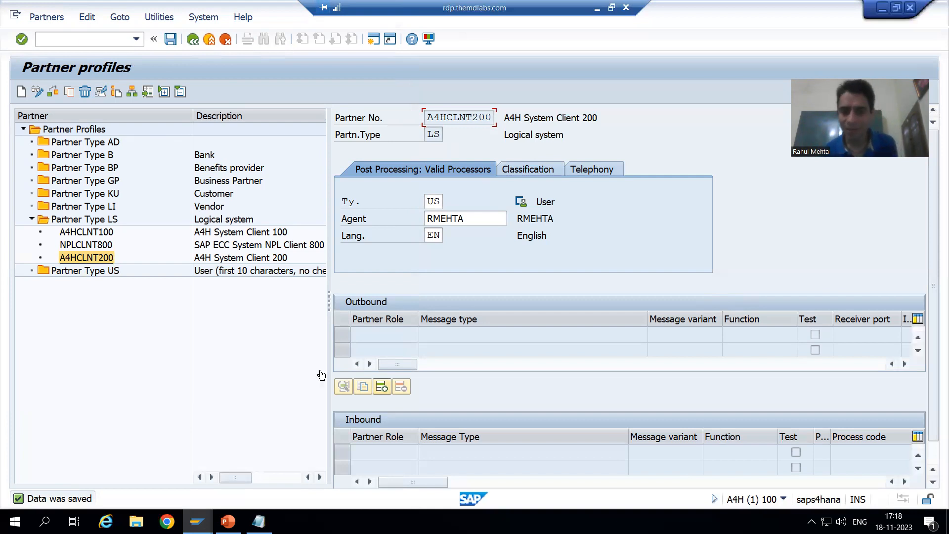
scroll(616, 336, down, 1)
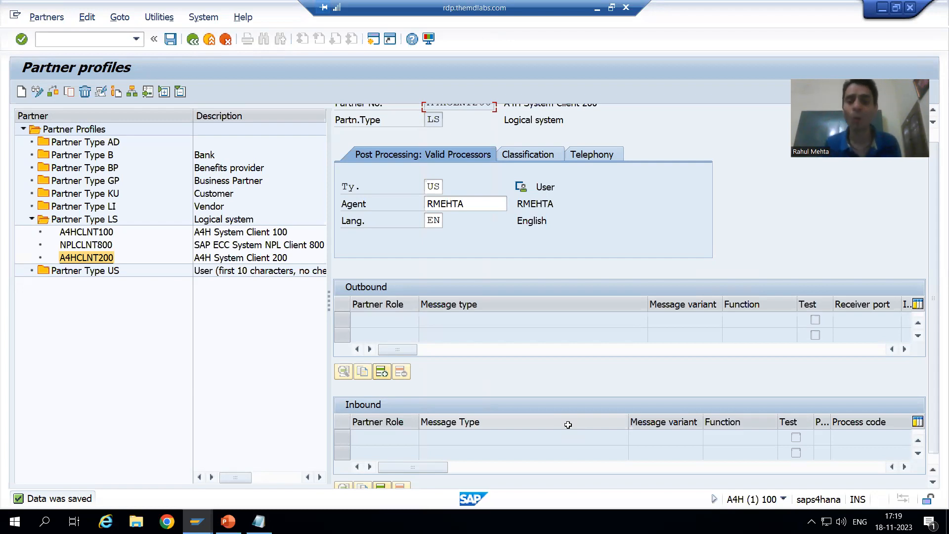
Start a new outbound parameter entry for partner A4HCLNT200.
scroll(562, 346, down, 1)
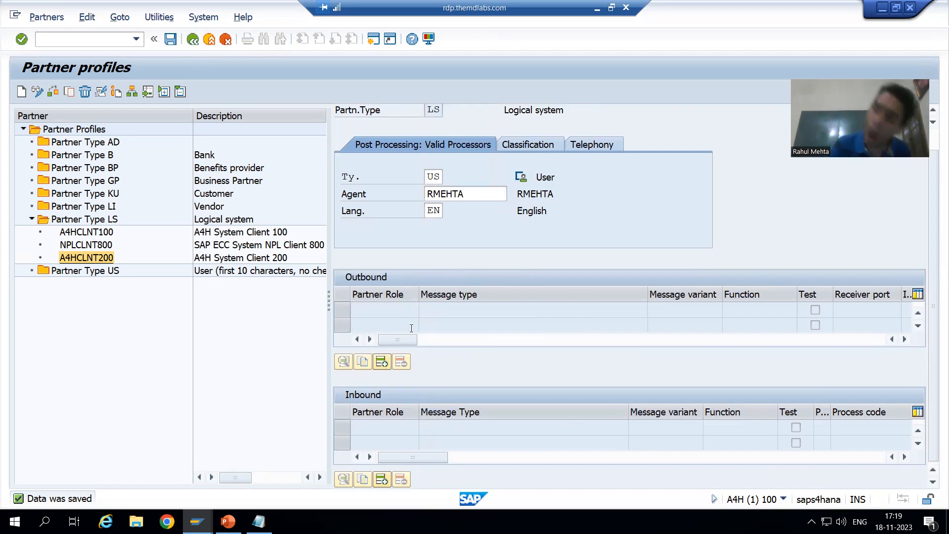
scroll(409, 326, up, 2)
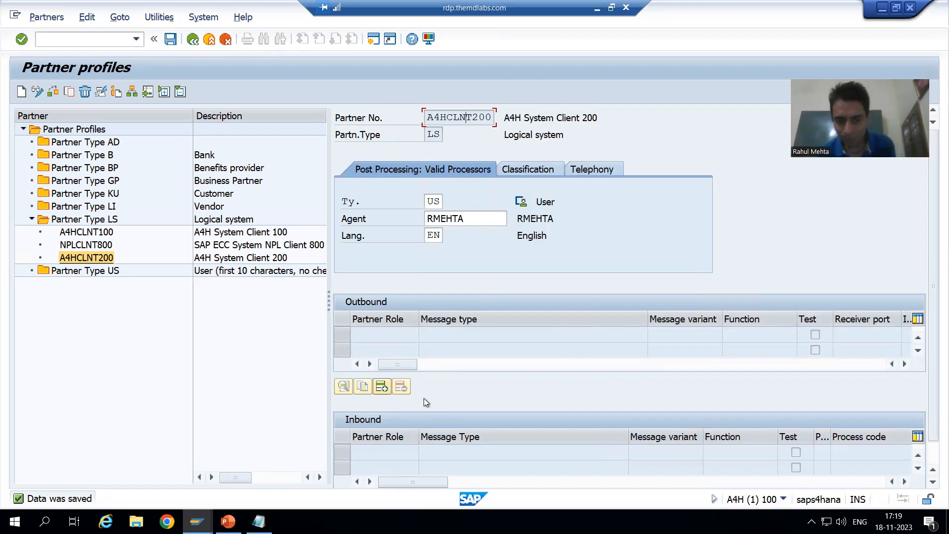
click(382, 388)
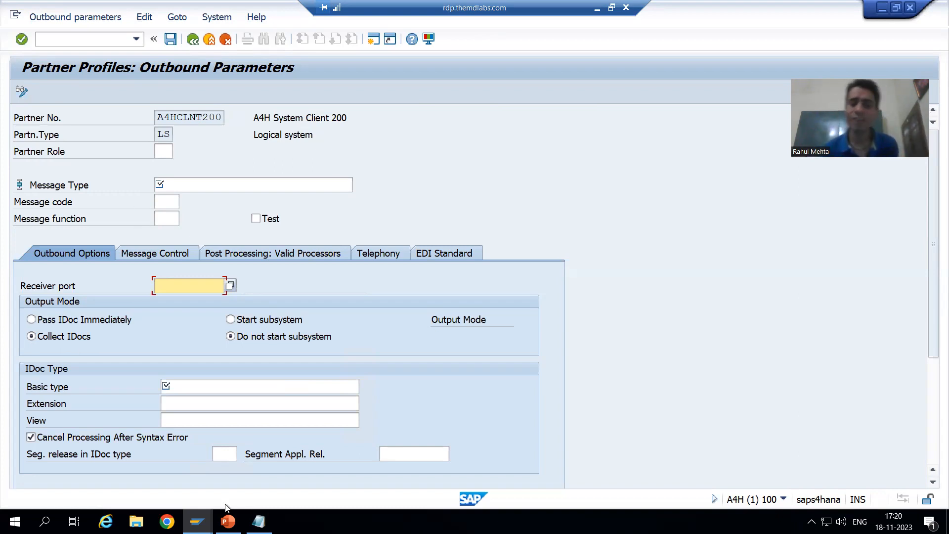
Switch to the PowerPoint deck and display slide 31 on IDOC type versus message type.
click(228, 521)
scroll(73, 228, up, 3)
scroll(73, 227, up, 3)
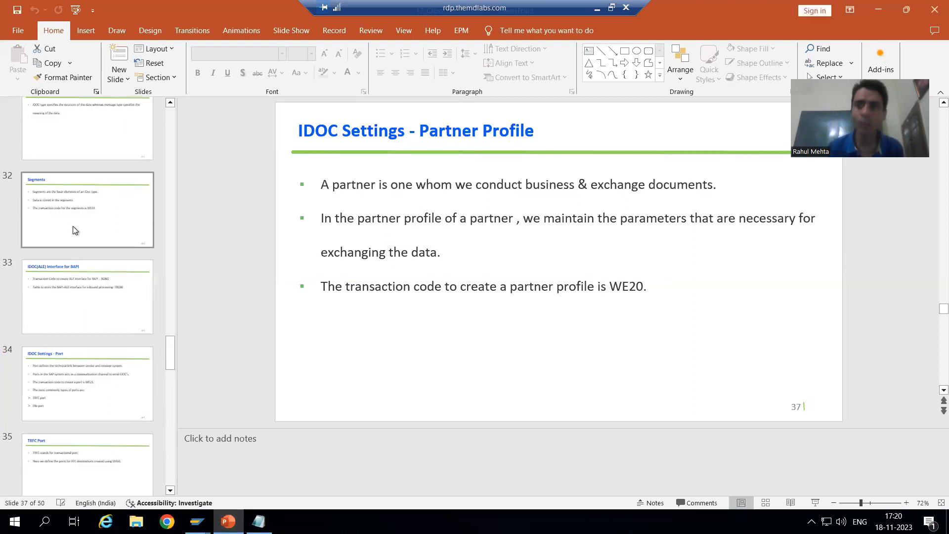
click(71, 227)
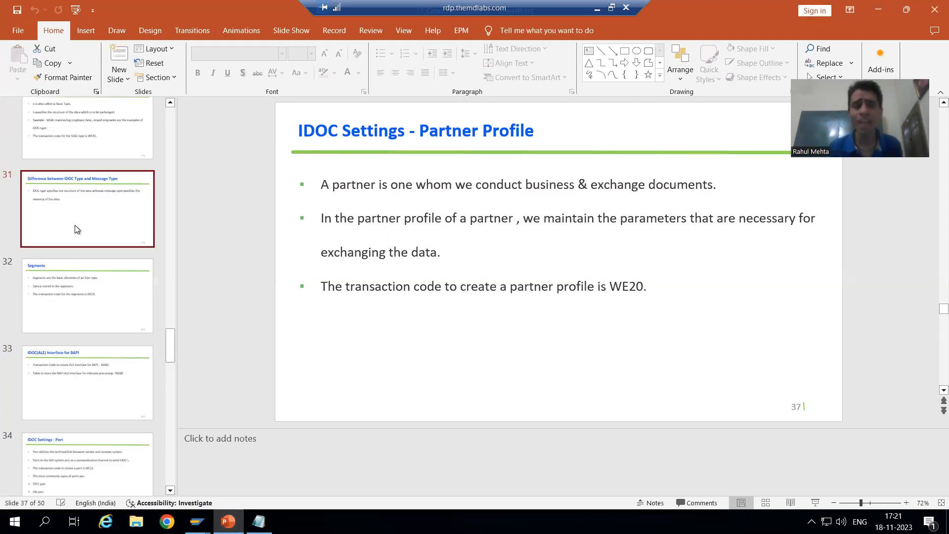
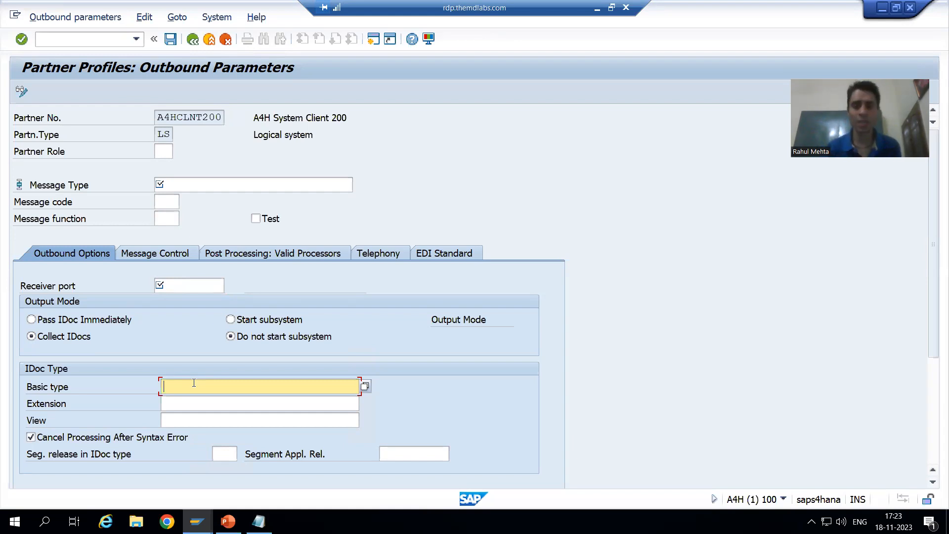
Open the EDI logical message types table with /owe81 and dismiss the cross-client caution.
click(57, 38)
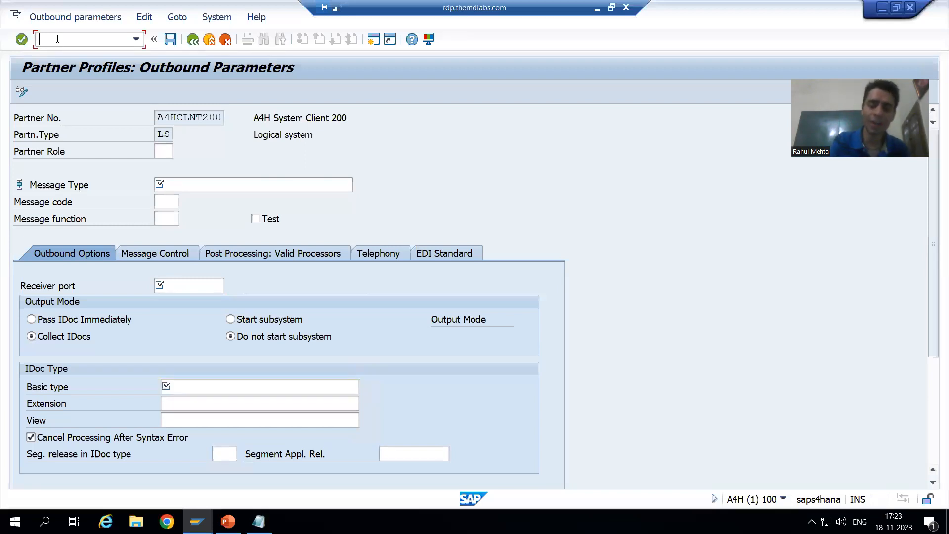
text(/owe)
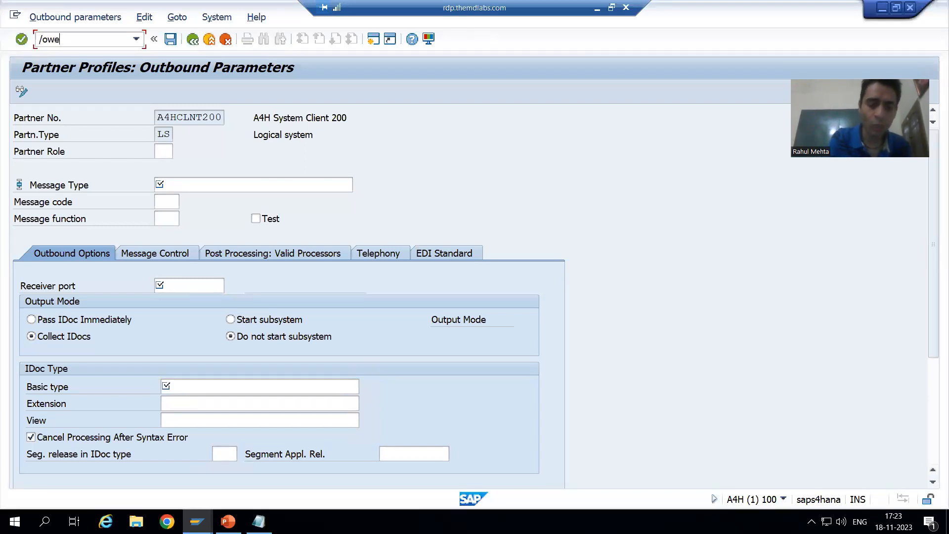
text(81)
key(Return)
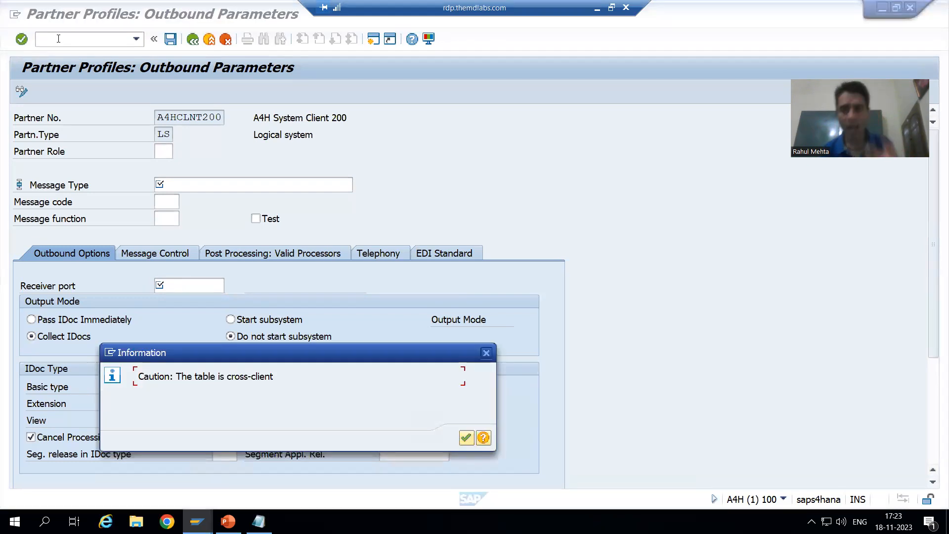
click(466, 438)
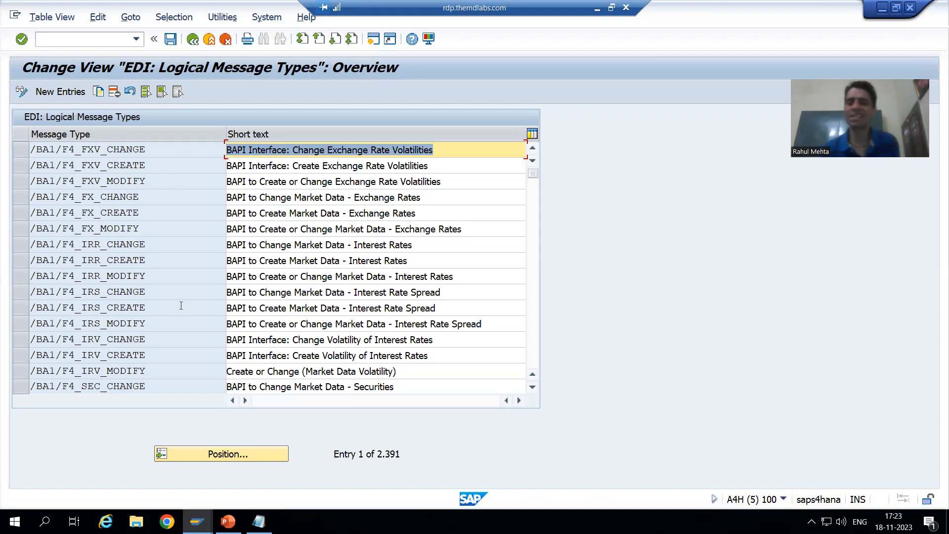
Locate the MATMAS message type, copy its name, and go back to the outbound parameters.
click(203, 456)
text(M)
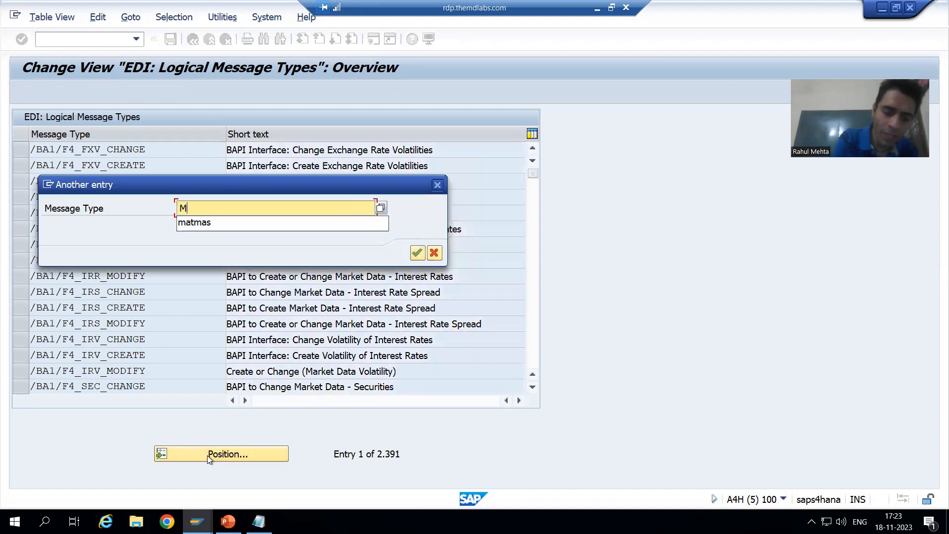
text(ATMAS)
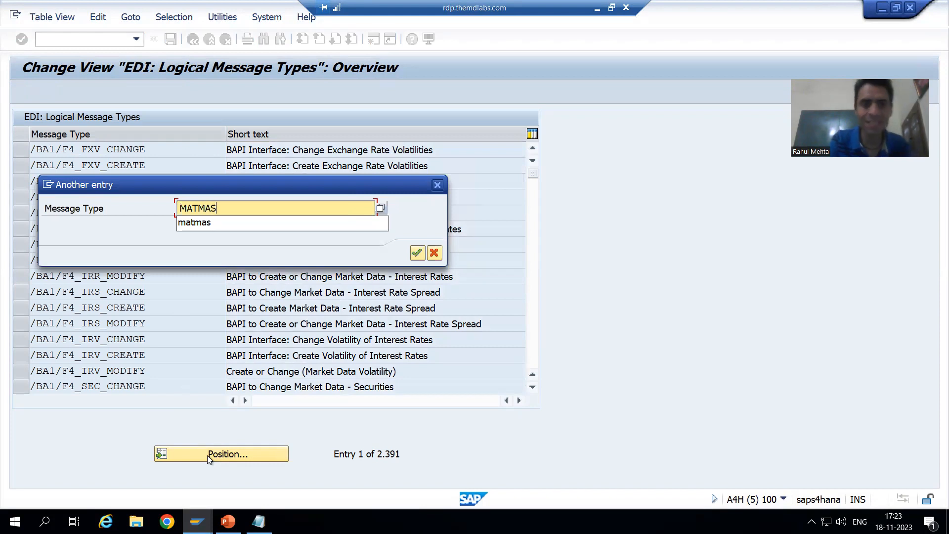
key(Return)
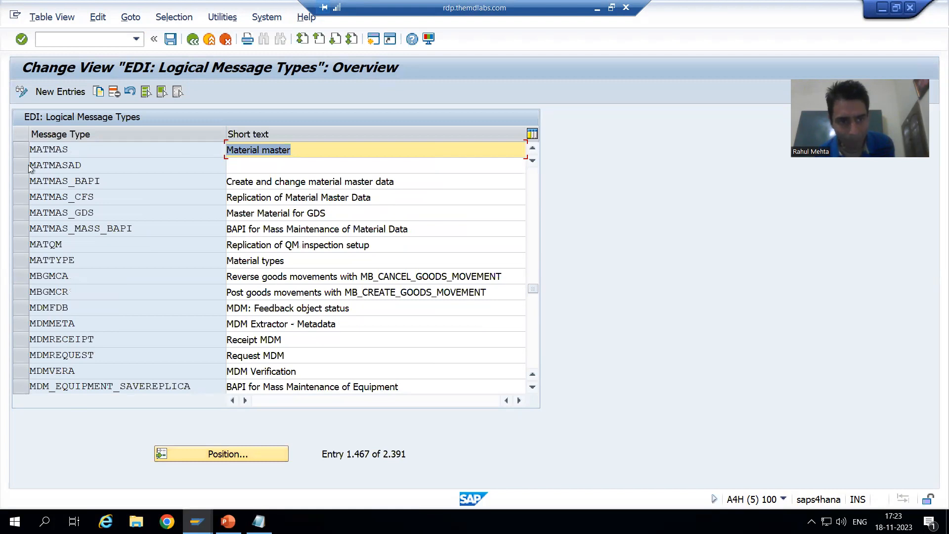
click(23, 149)
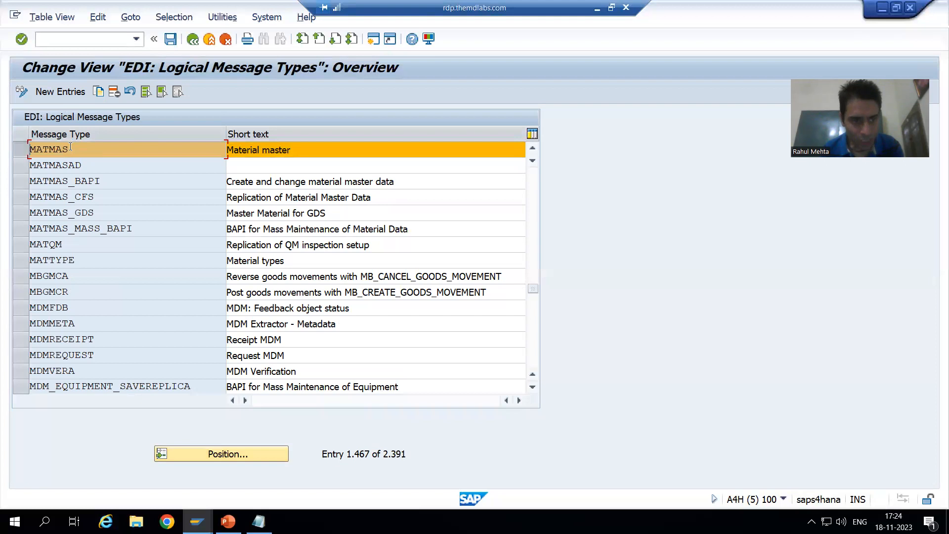
drag(60, 147, 21, 151)
key(ctrl+c)
key(alt+Tab)
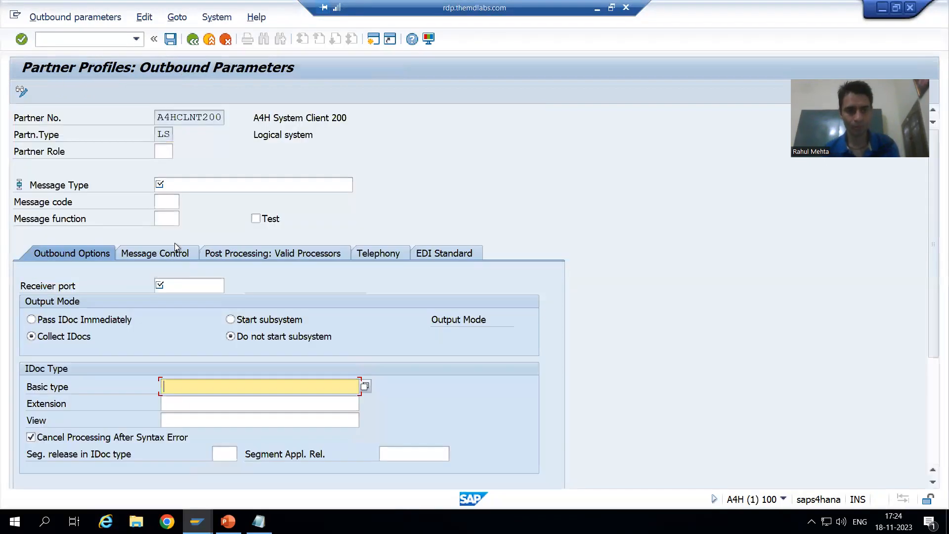
Paste MATMAS as the message type and pick A000000016 as the receiver port.
click(173, 182)
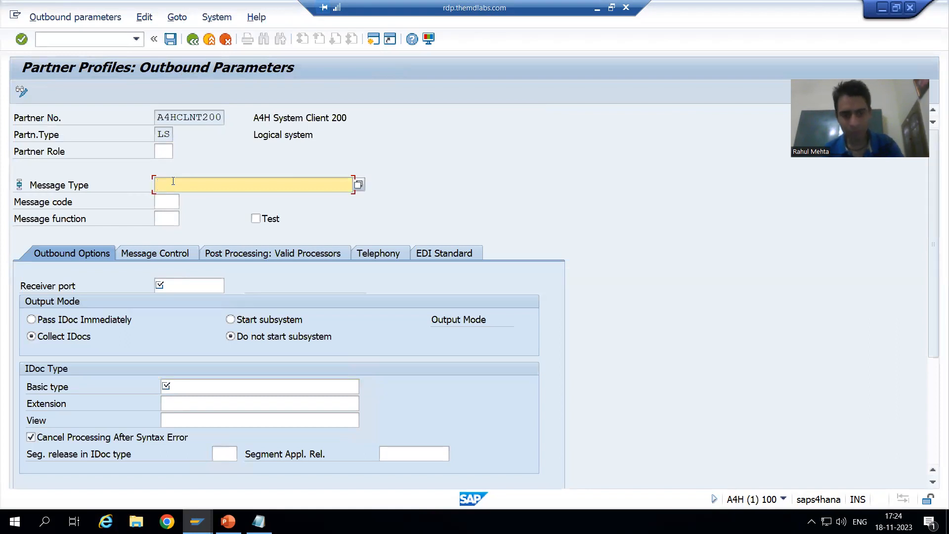
key(ctrl+v)
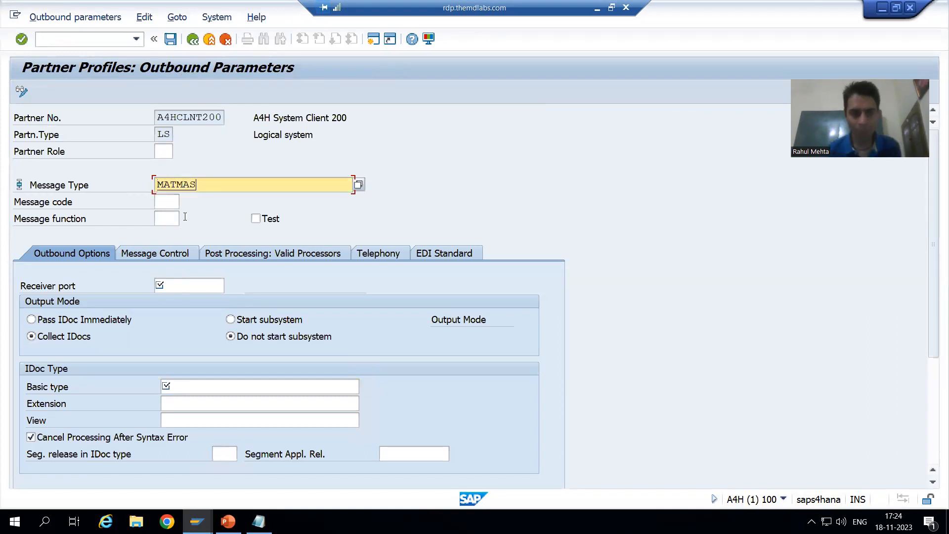
click(191, 280)
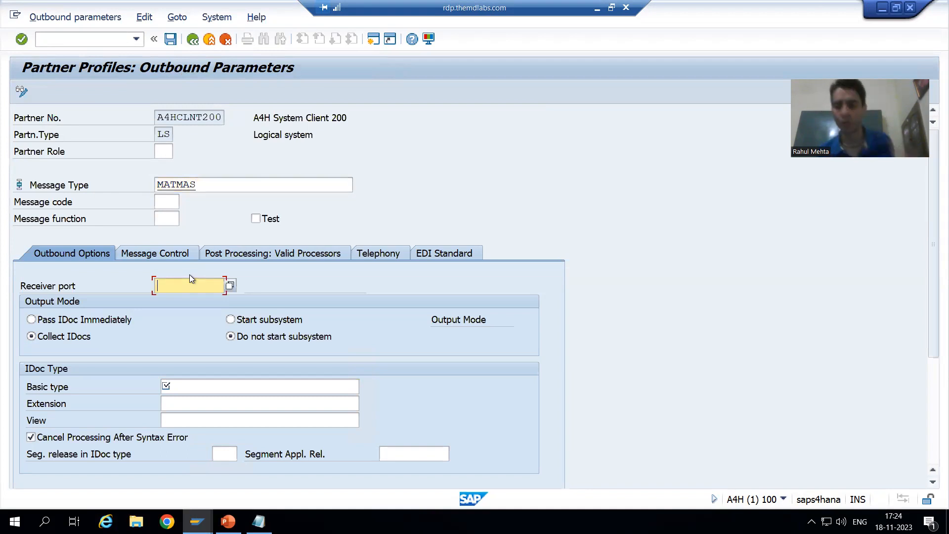
click(230, 286)
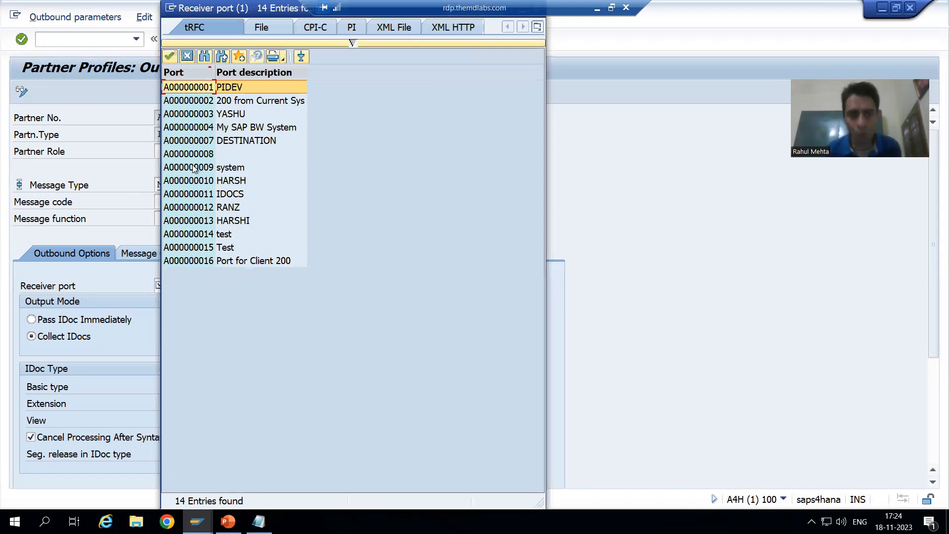
double_click(191, 261)
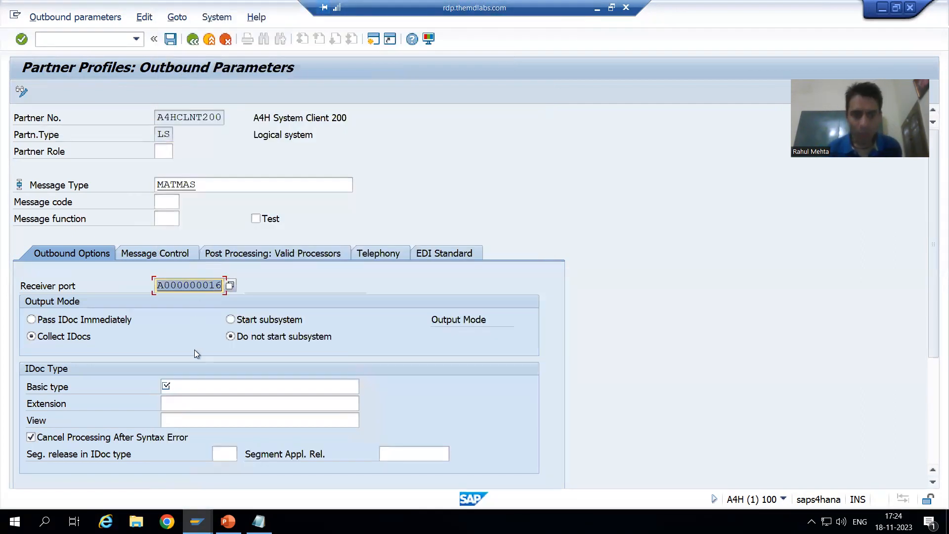
click(182, 385)
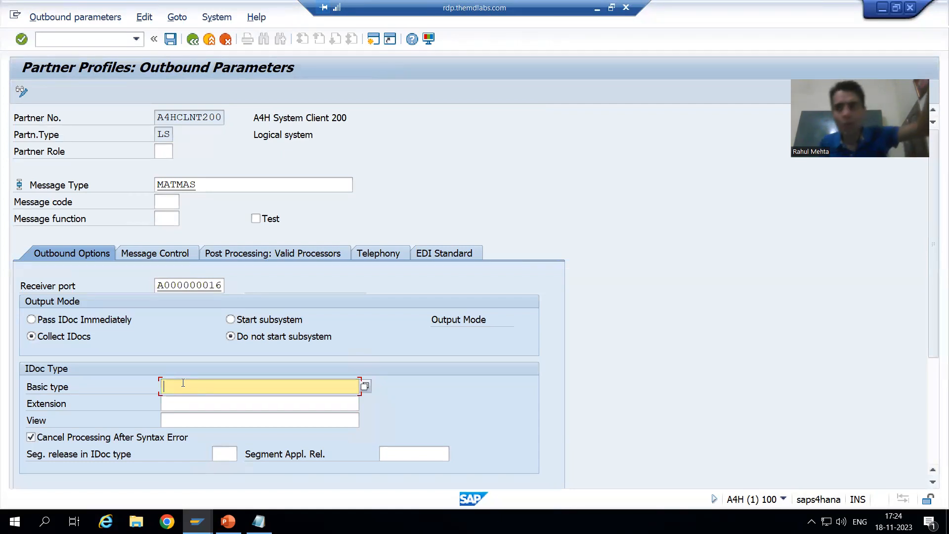
Browse the MATMAS basic types list (MATMAS01 to MATMAS07) and select the MATMAS07 row.
click(203, 184)
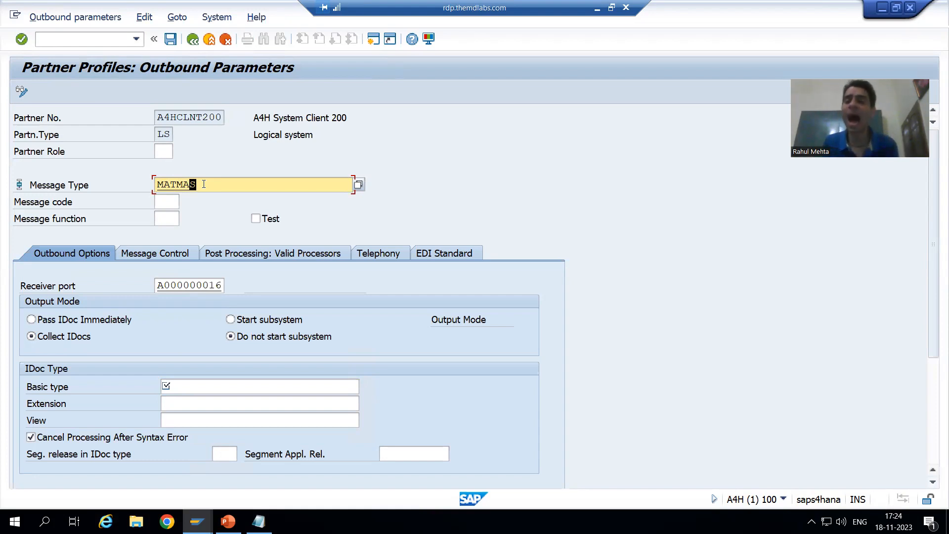
click(214, 387)
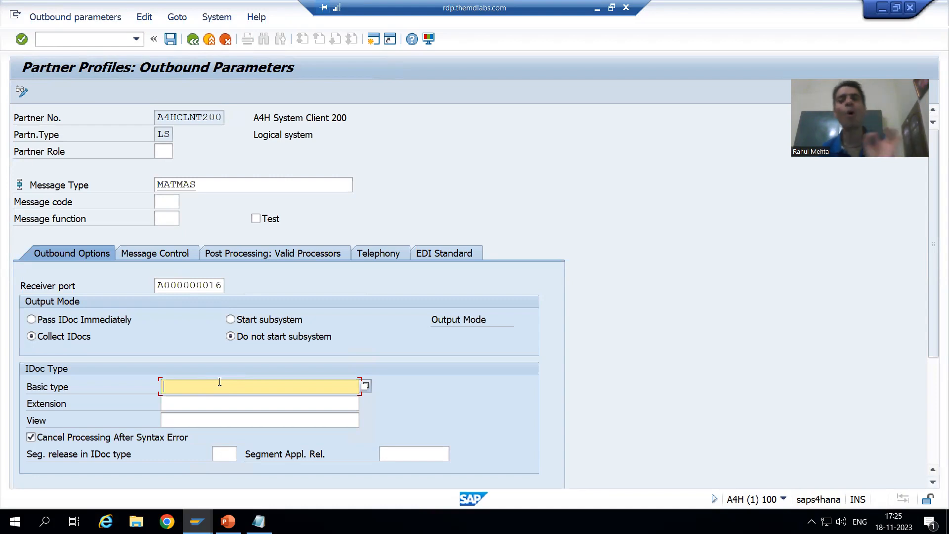
click(364, 387)
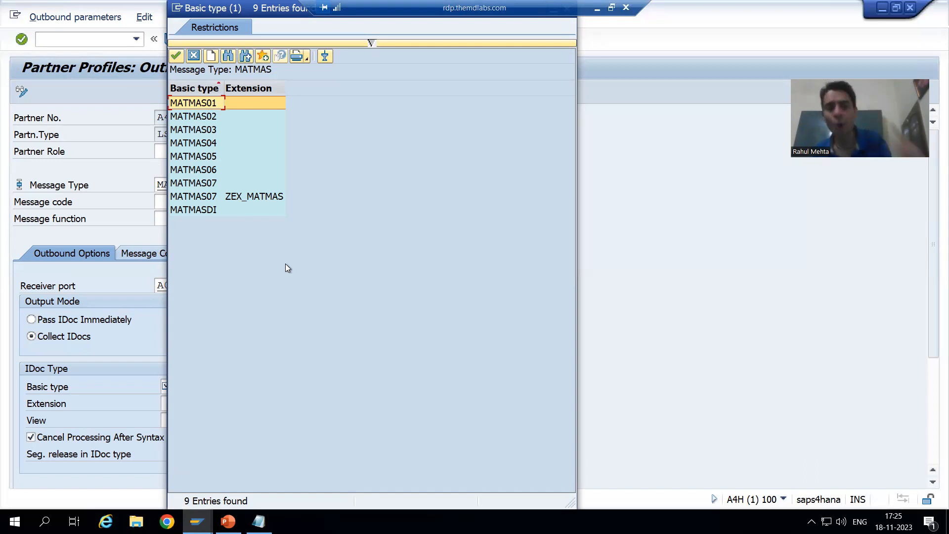
click(201, 117)
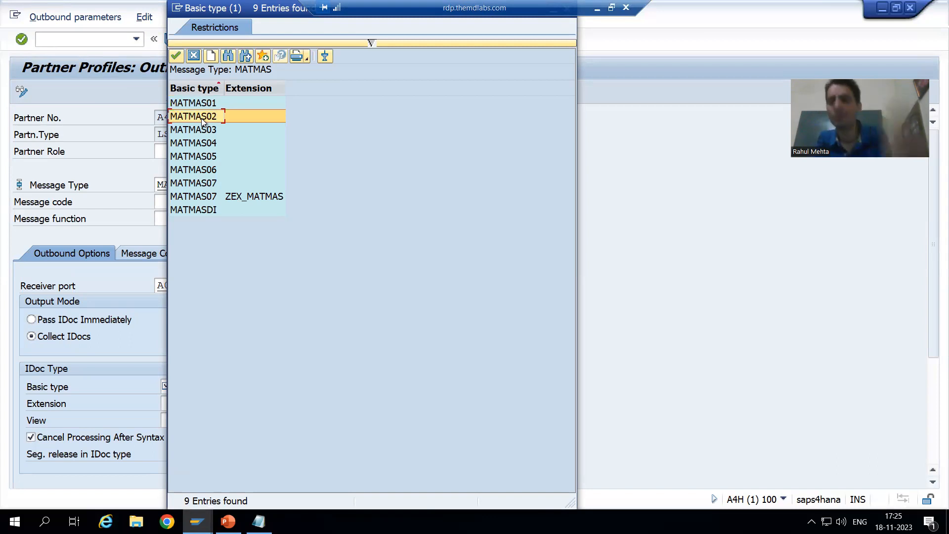
click(207, 136)
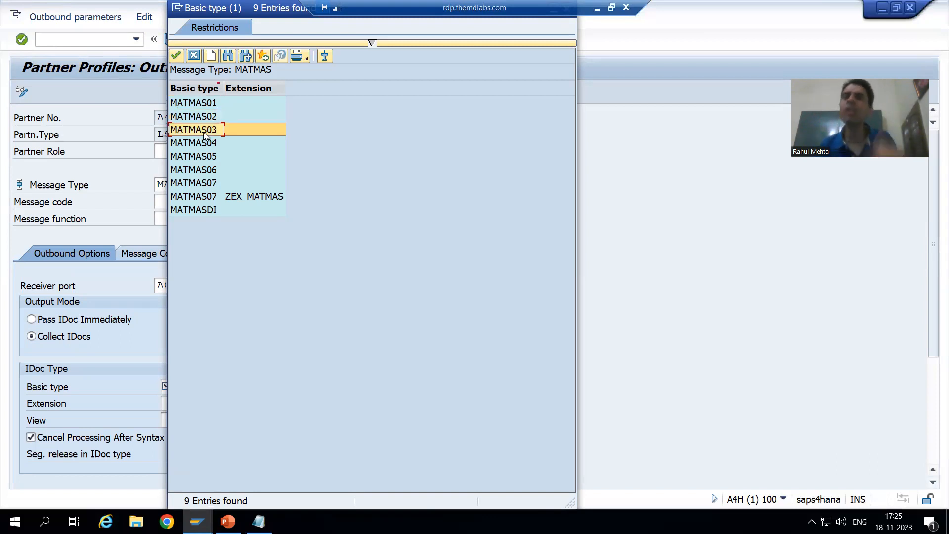
click(203, 143)
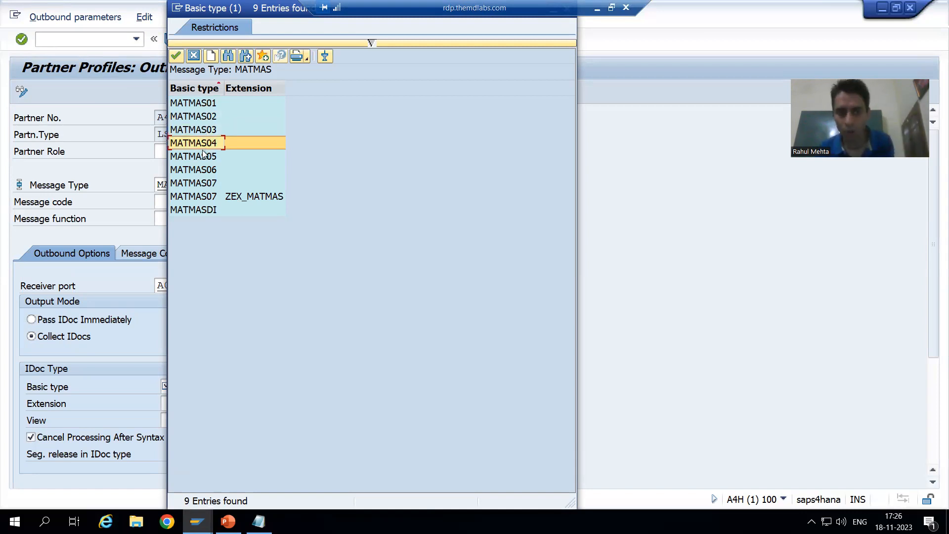
key(Down)
key(Down)
key(Down)
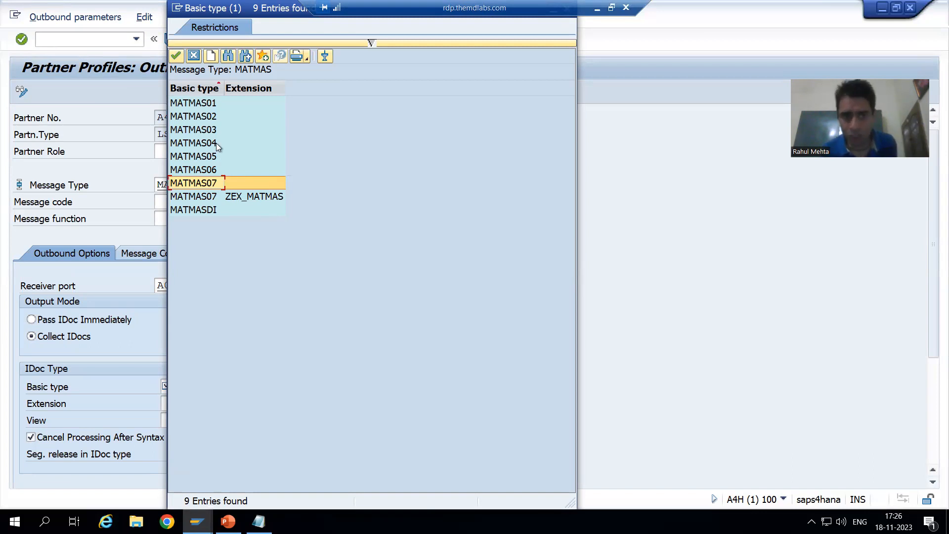
click(200, 104)
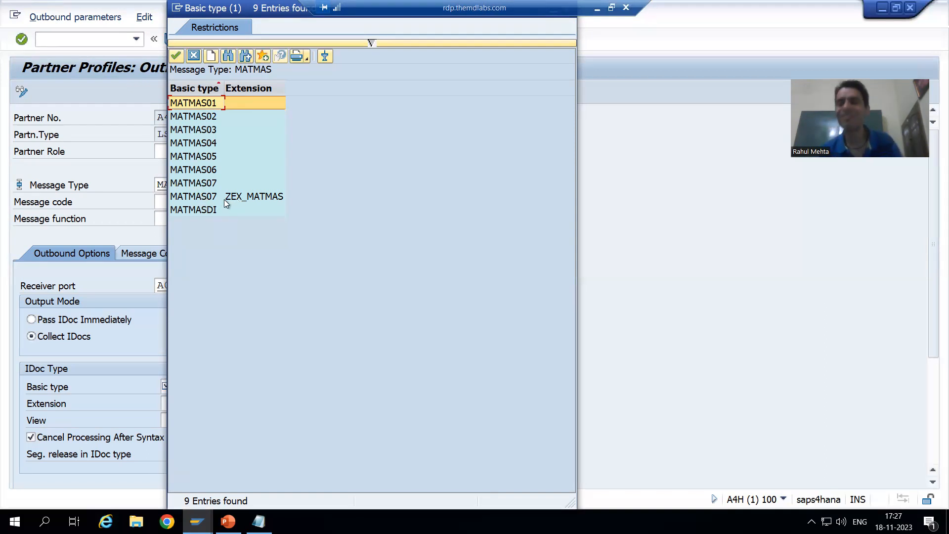
click(203, 183)
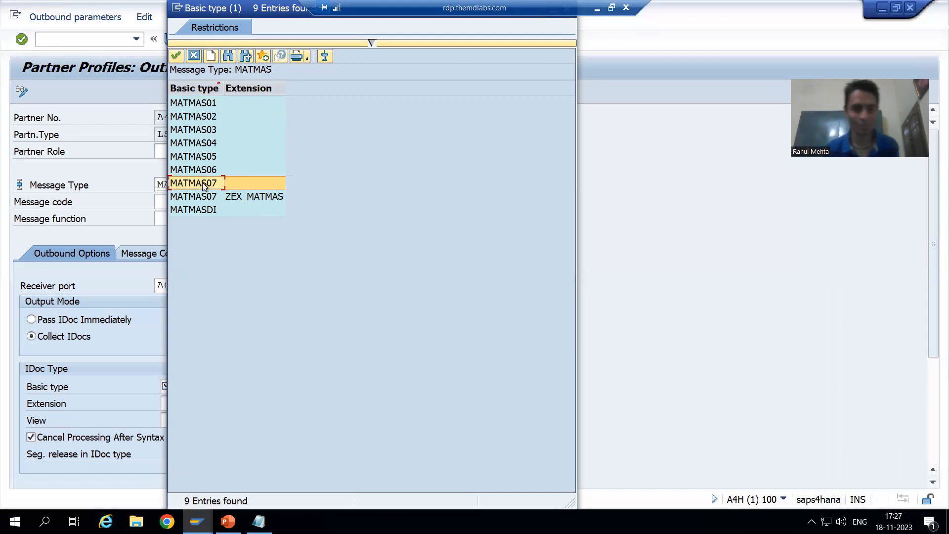
Enter MATMAS07 as the basic type and validate the outbound parameters.
double_click(203, 183)
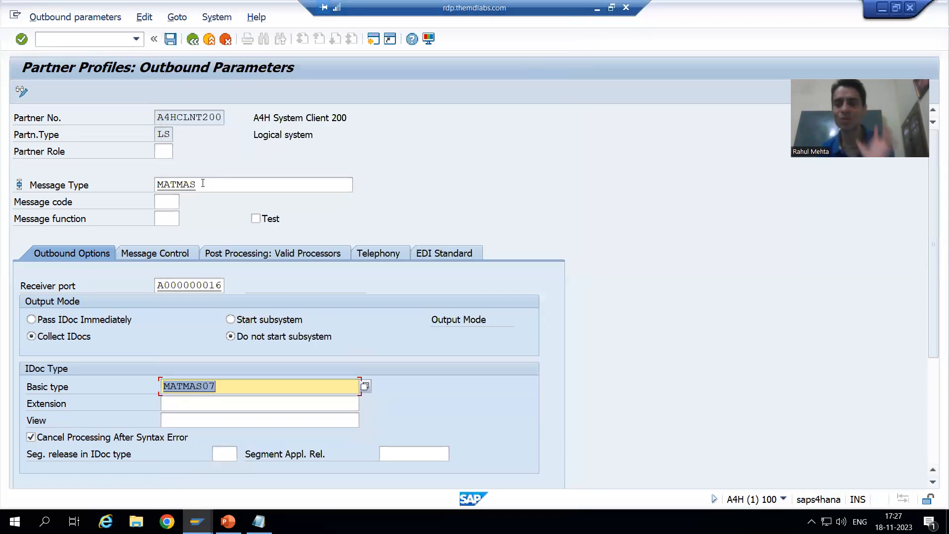
scroll(561, 336, down, 1)
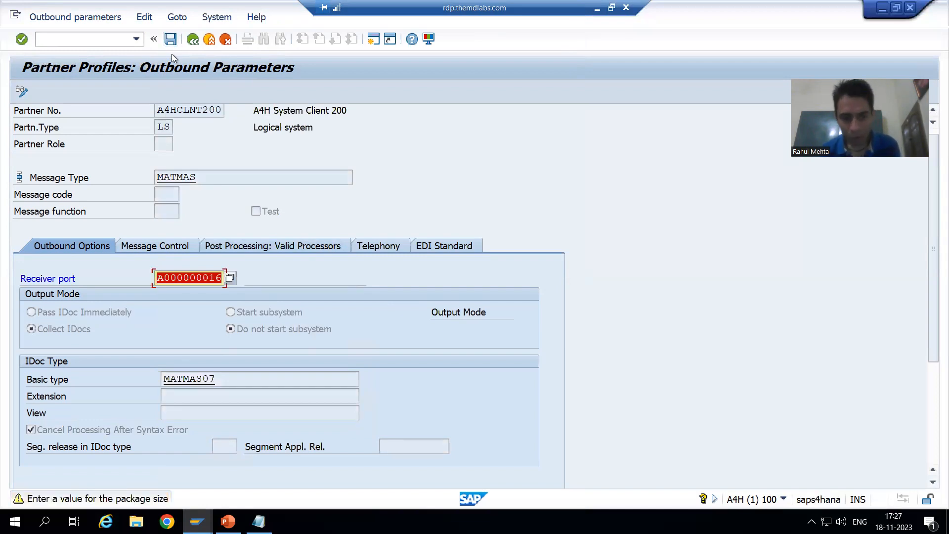
key(Return)
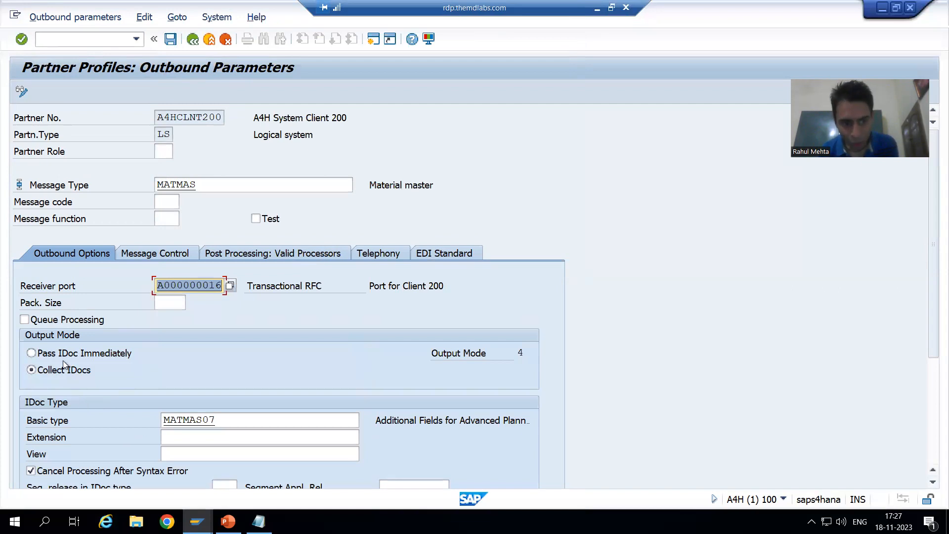
click(169, 302)
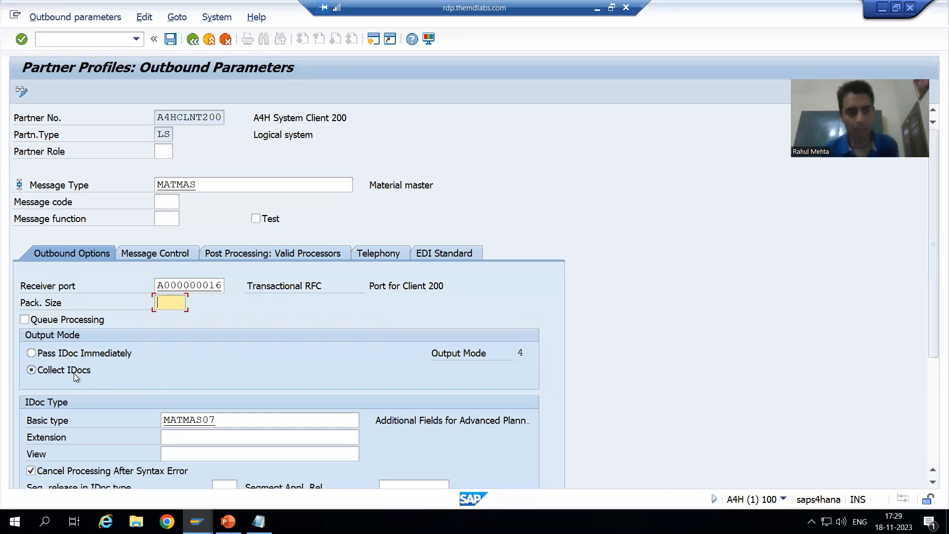
Set Pass IDoc Immediately with pack size 1, save, and return to the partner profile.
click(64, 353)
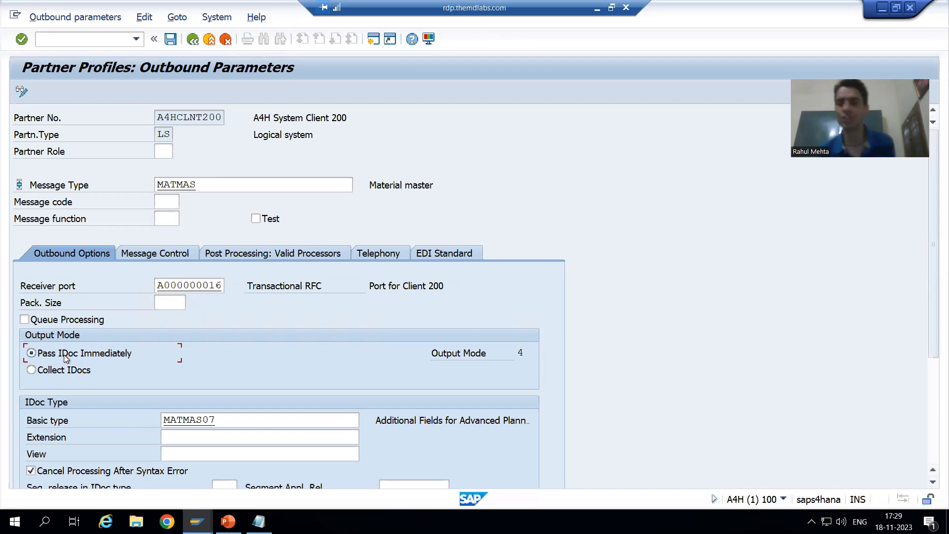
click(173, 55)
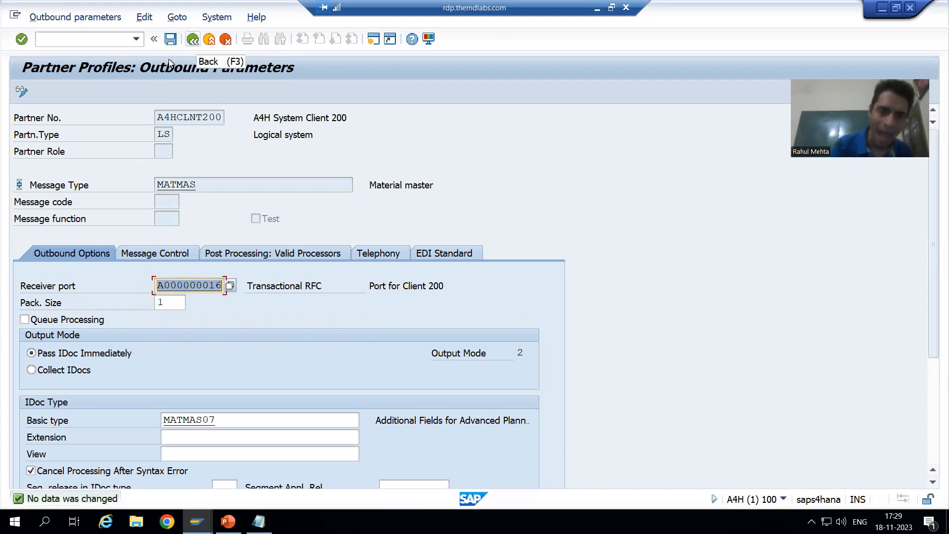
click(193, 38)
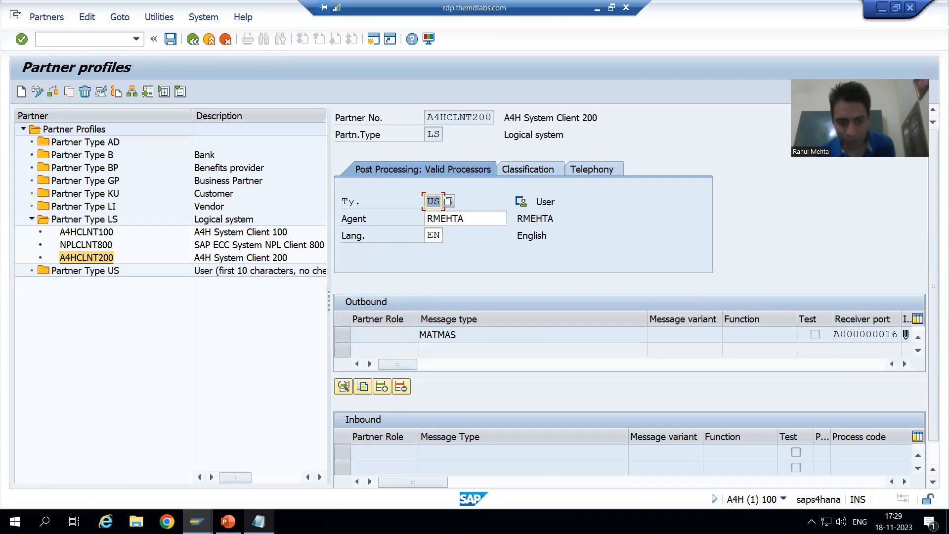
Bring up the Notepad checklist of ALE steps and point to step 5.
click(259, 521)
click(138, 129)
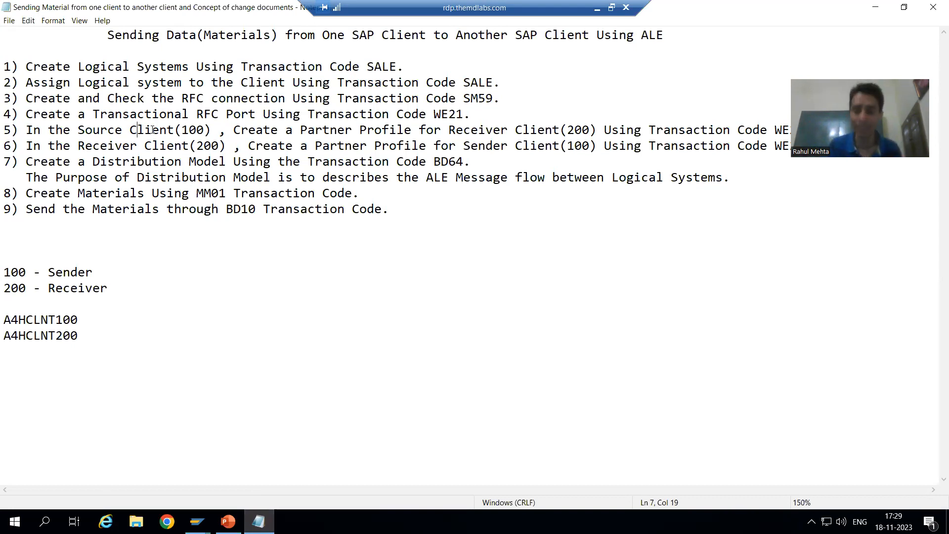
Return to the SAP partner profile for A4HCLNT200.
key(alt+Tab)
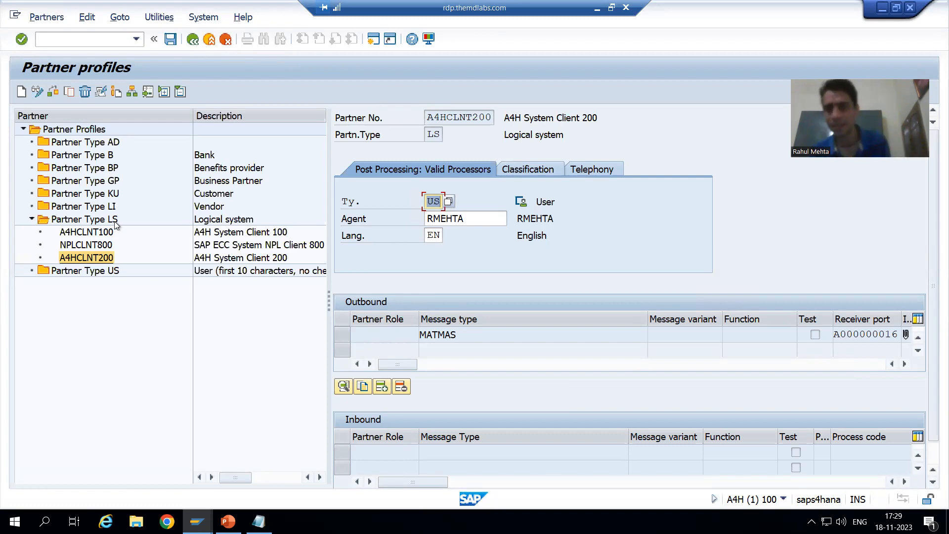
click(466, 116)
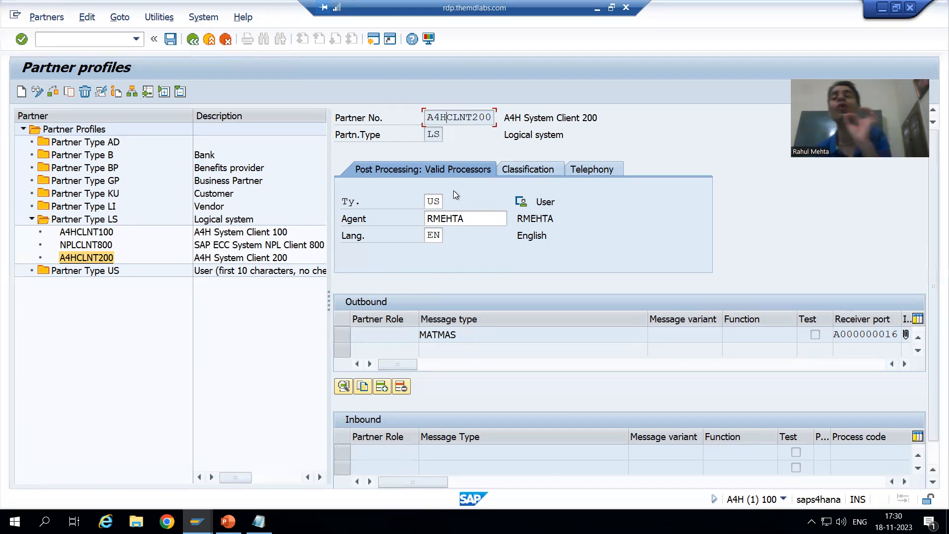
click(451, 334)
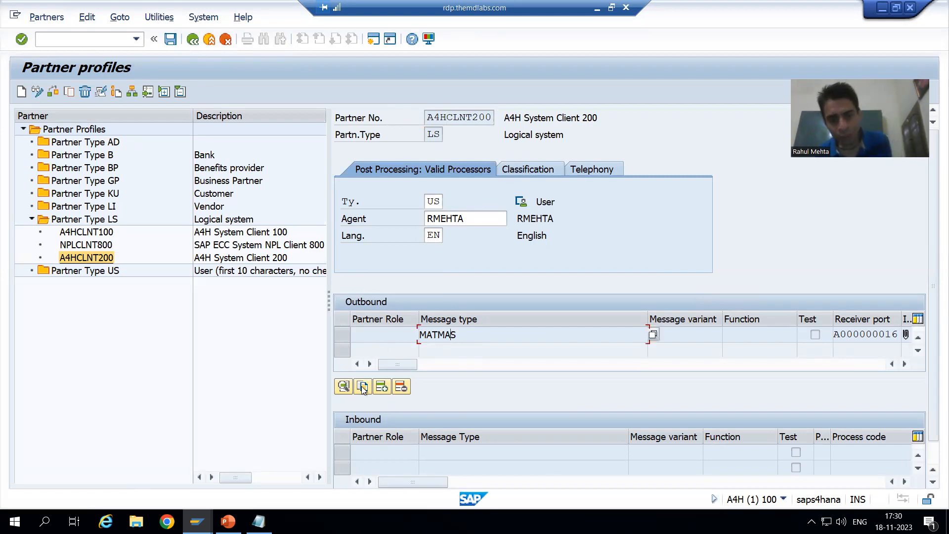
Display the saved MATMAS outbound parameters to verify port A000000016, pack size 1 and MATMAS07.
double_click(464, 336)
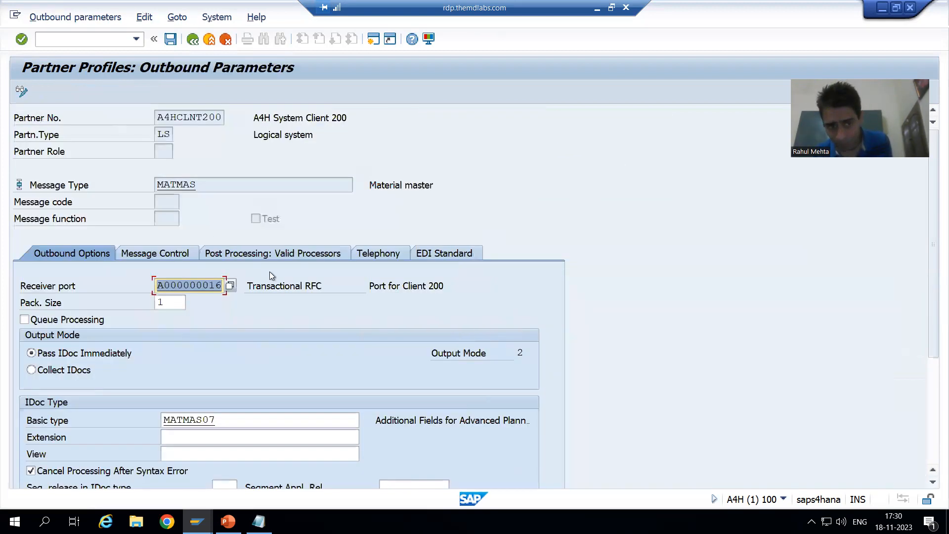
click(219, 184)
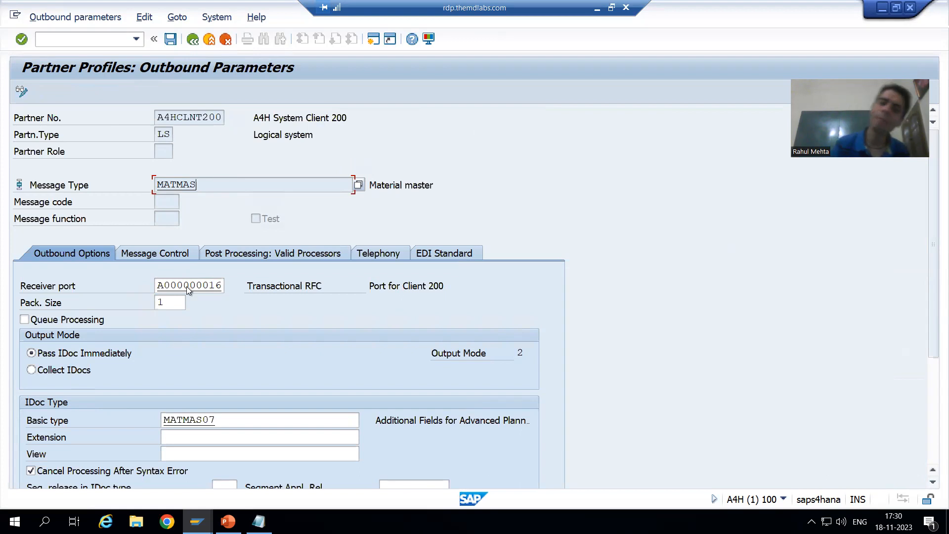
scroll(185, 279, down, 1)
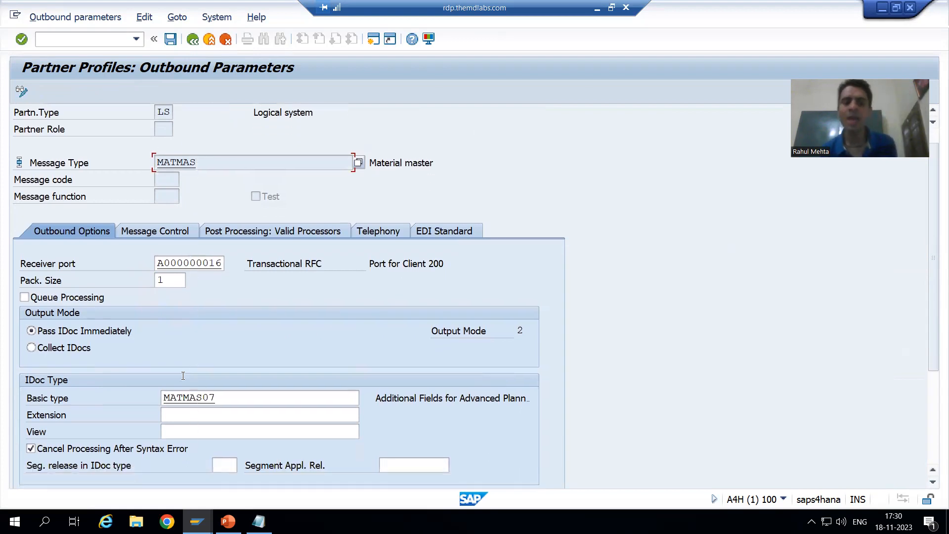